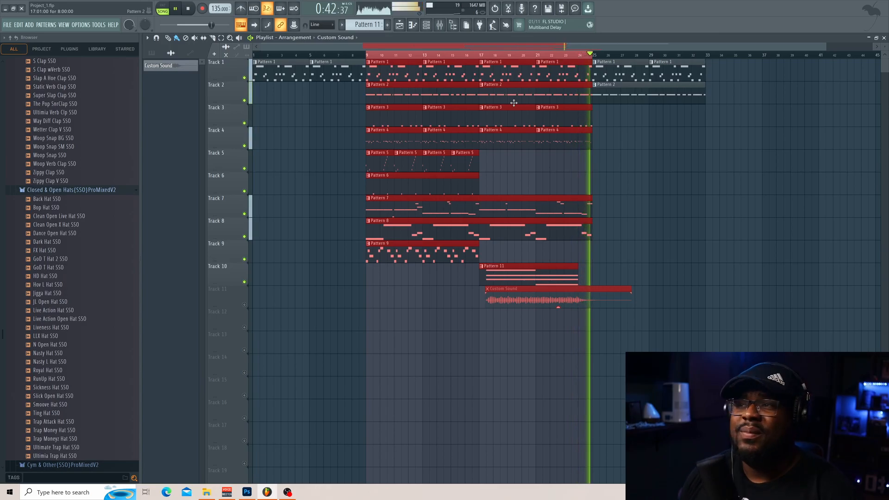
Stop playback, solo Track 10 and listen to Pattern 11 from bar 17.
{"action": "key", "text": "space"}
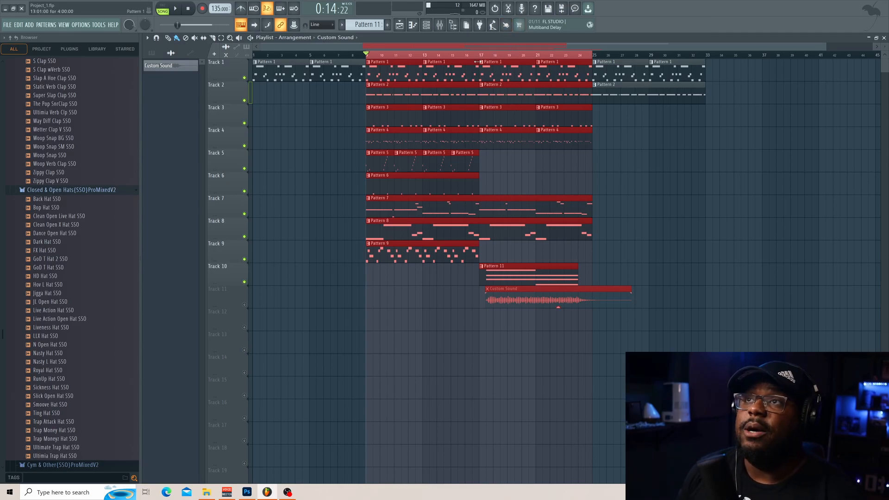
{"action": "right_click", "coordinate": [244, 282]}
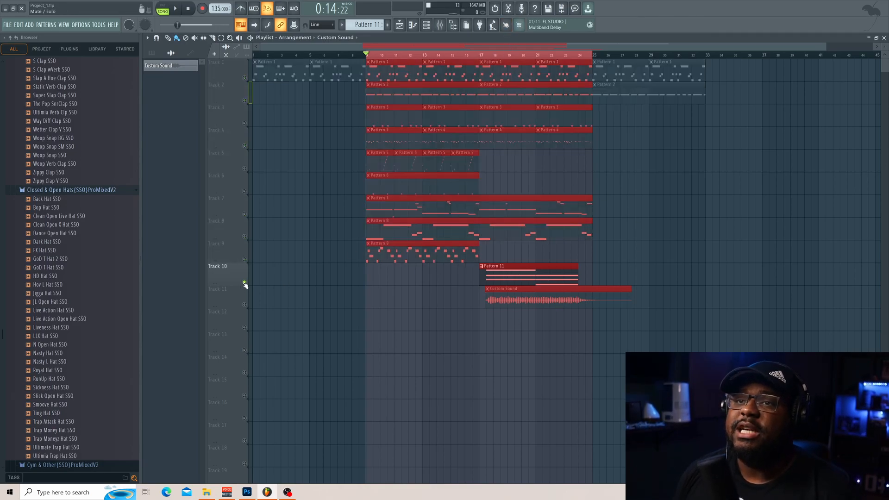
{"action": "left_click", "coordinate": [481, 55]}
{"action": "key", "text": "space"}
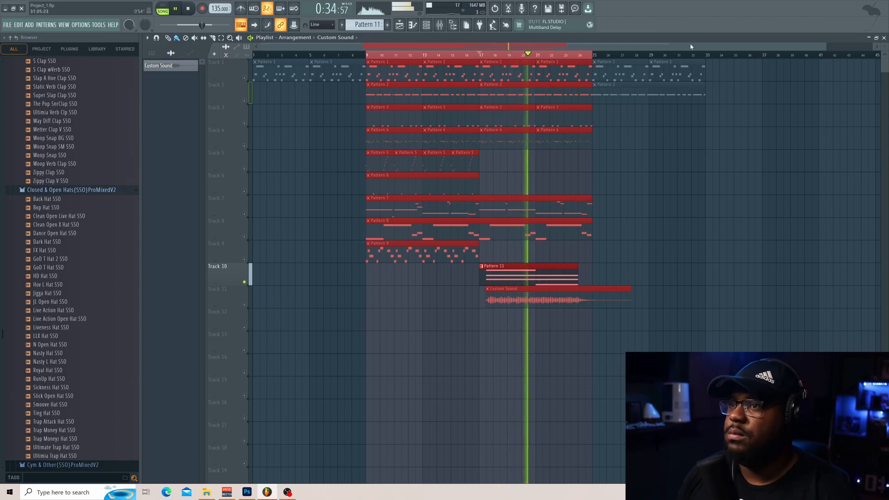
{"action": "key", "text": "space"}
Audition Omnisphere #2 from bar 17 with its parametric EQ, Vocal Doubler and reverb bypassed in the mixer.
{"action": "left_click", "coordinate": [440, 29]}
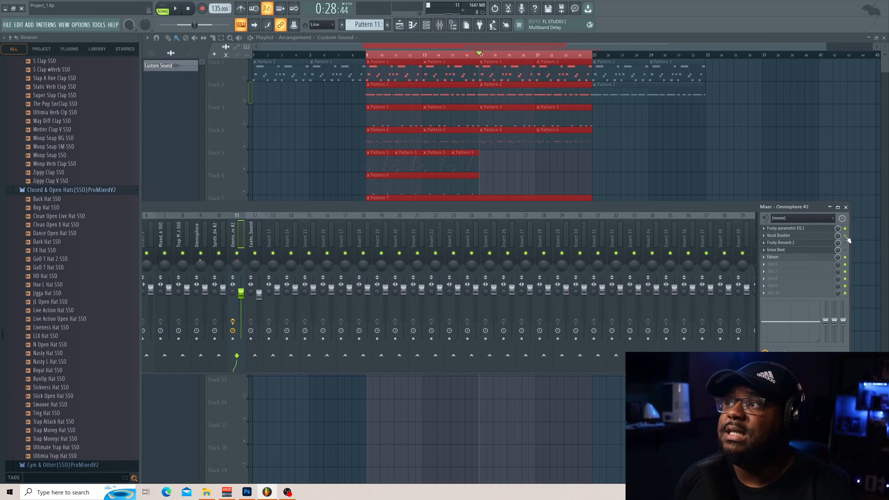
{"action": "key", "text": "space"}
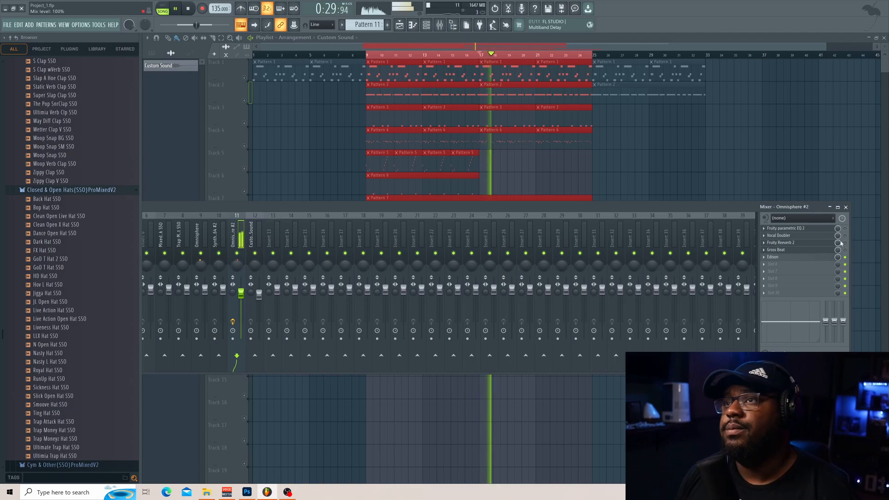
{"action": "left_click", "coordinate": [413, 25]}
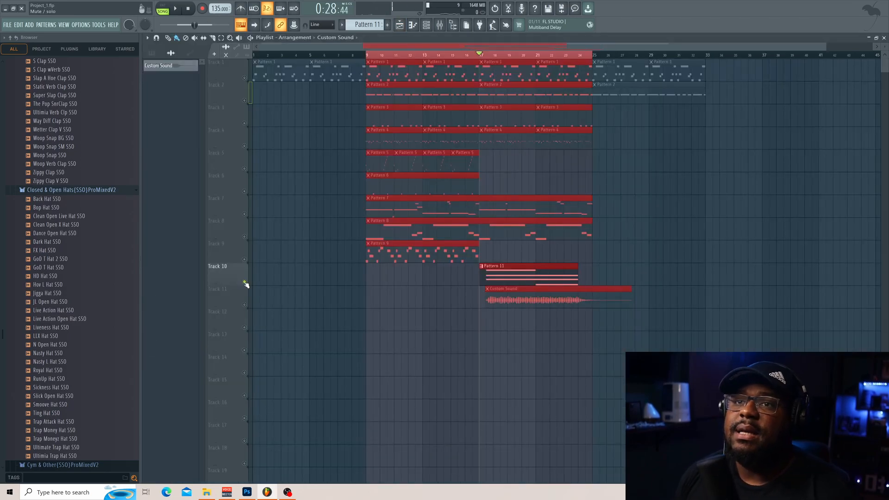
Unsolo Track 10 and listen to the full arrangement from bar 17.
{"action": "left_click", "coordinate": [244, 282], "text": "ctrl"}
{"action": "key", "text": "space"}
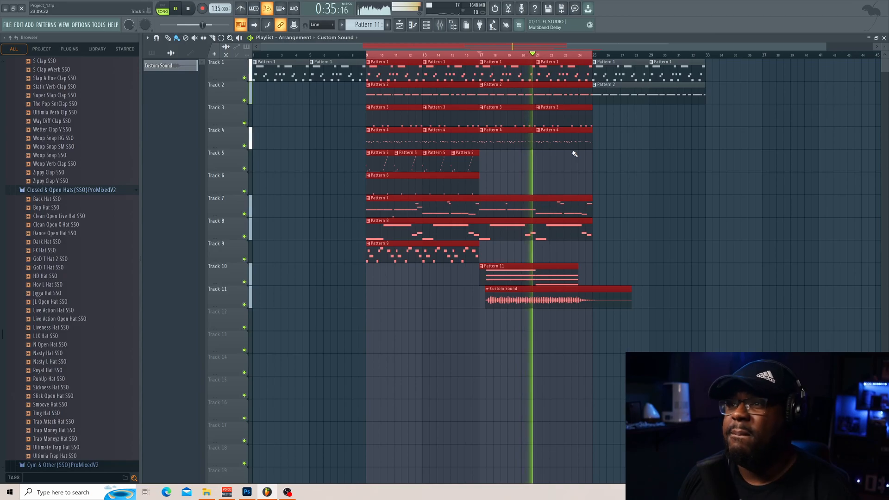
{"action": "key", "text": "space"}
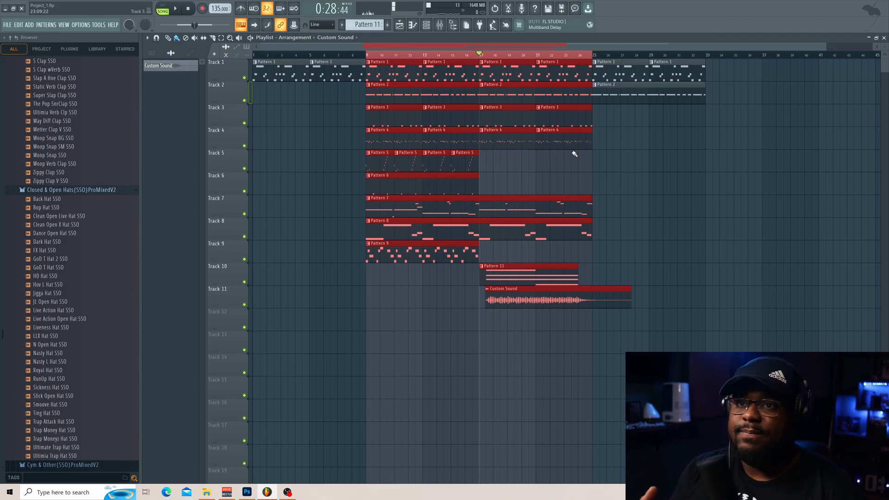
Open the Fruity Parametric EQ 2, Vocal Doubler, reverb and Gross Beat on Omnisphere #2 to examine their settings.
{"action": "left_click", "coordinate": [440, 25]}
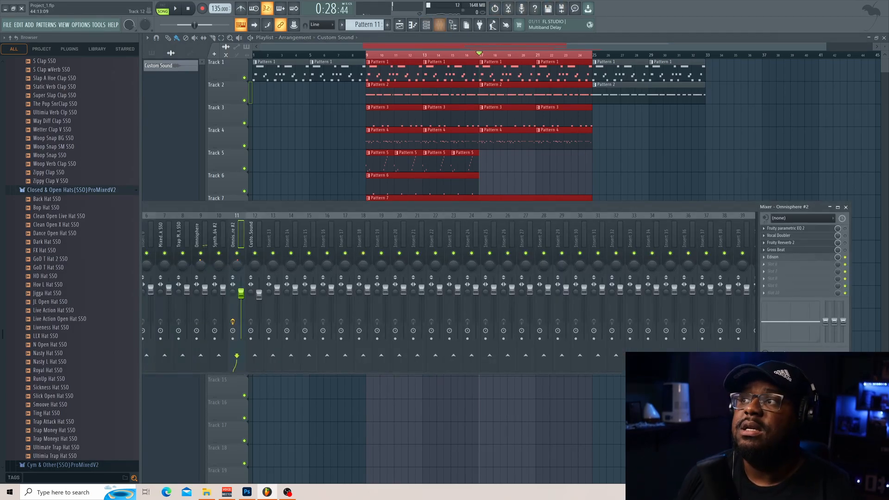
{"action": "left_click", "coordinate": [805, 228]}
{"action": "left_click", "coordinate": [803, 236]}
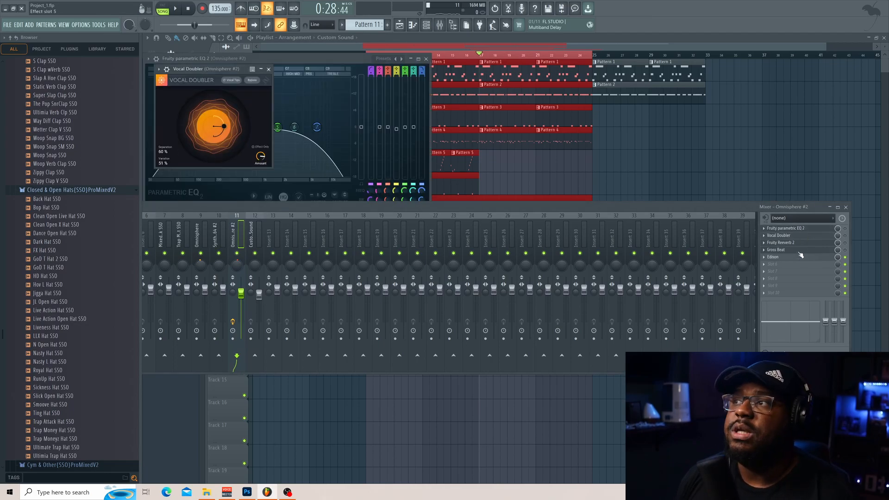
{"action": "left_click", "coordinate": [802, 243]}
{"action": "left_click", "coordinate": [799, 250]}
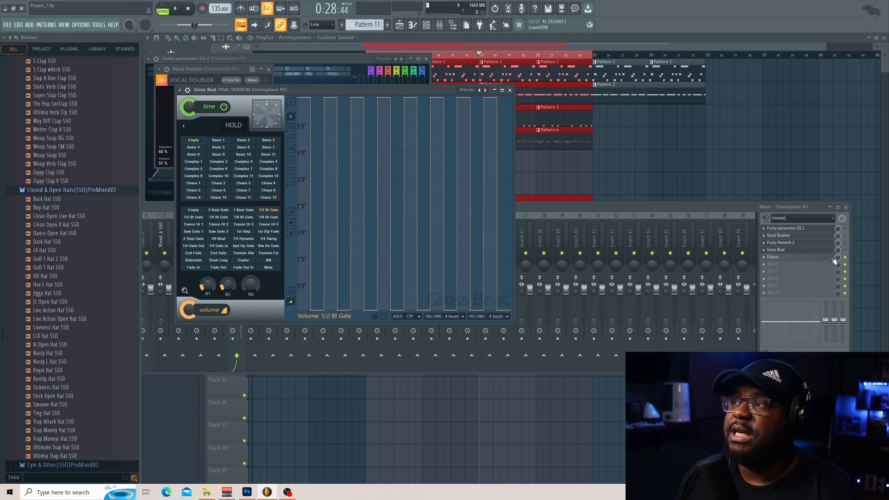
Enable Gross Beat on the Omnisphere #2 mixer track and listen to the arrangement from bar 17.
{"action": "left_click", "coordinate": [845, 251]}
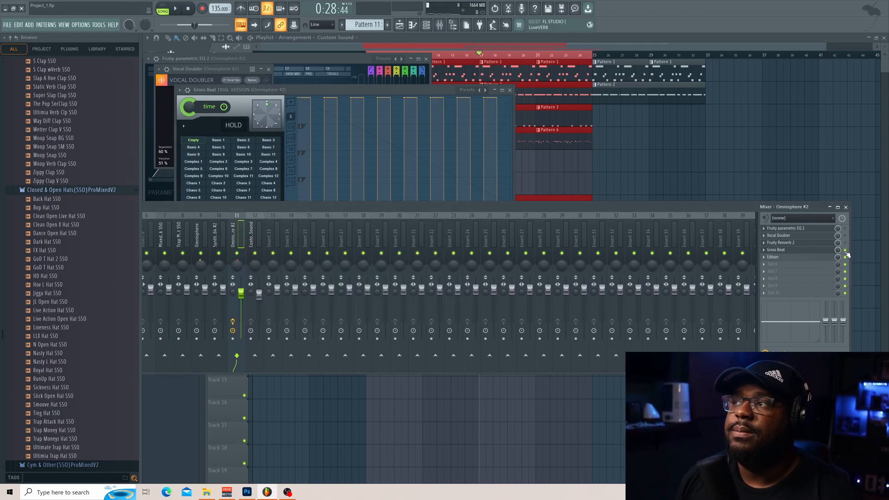
{"action": "key", "text": "space"}
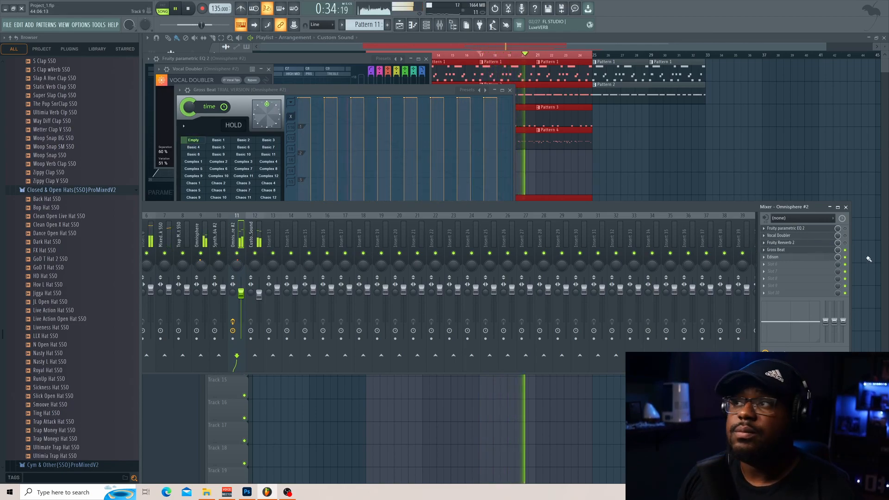
{"action": "key", "text": "space"}
Delete Edison from the fifth effect slot of the Omnisphere #2 mixer track.
{"action": "left_click", "coordinate": [770, 260]}
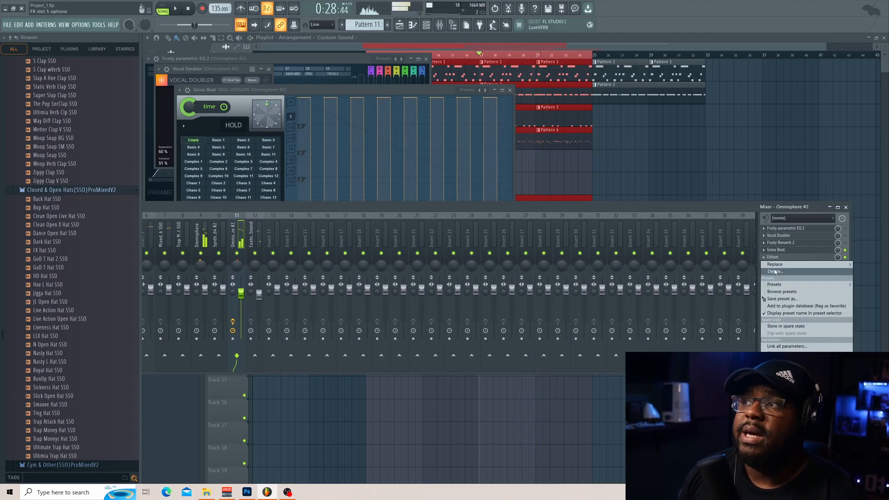
{"action": "left_click", "coordinate": [774, 271]}
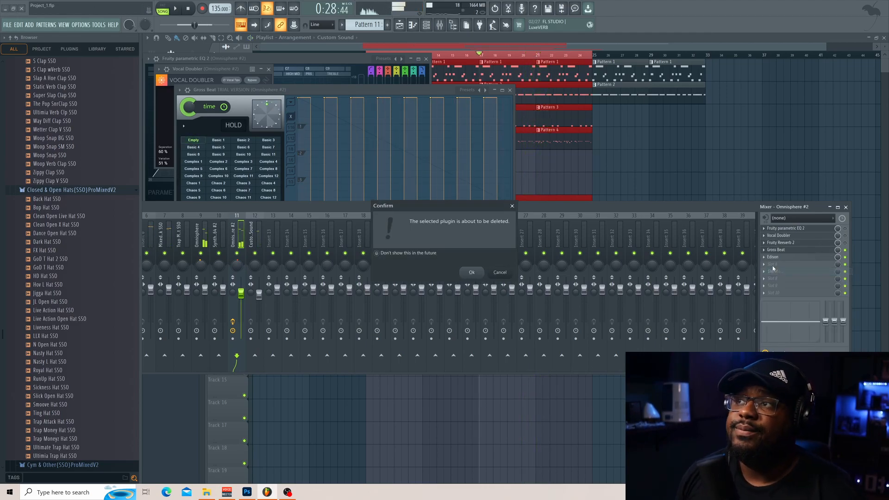
{"action": "left_click", "coordinate": [471, 273]}
{"action": "left_click", "coordinate": [6, 26]}
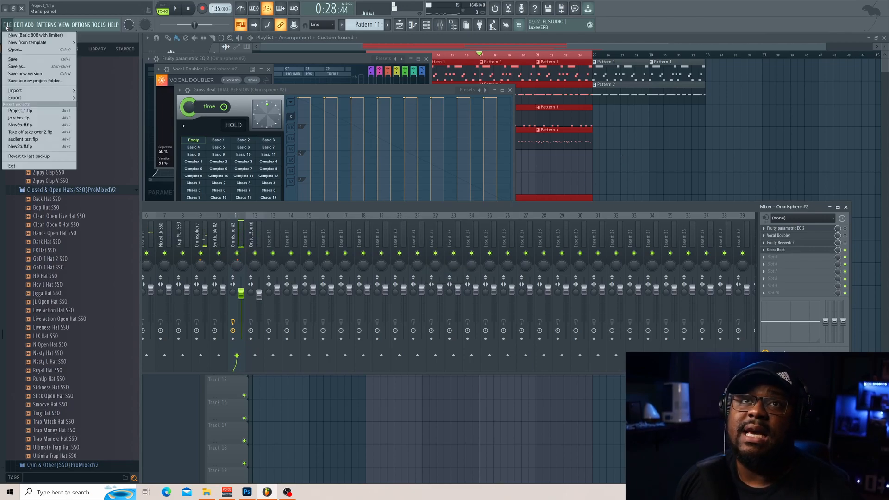
{"action": "left_click", "coordinate": [29, 60]}
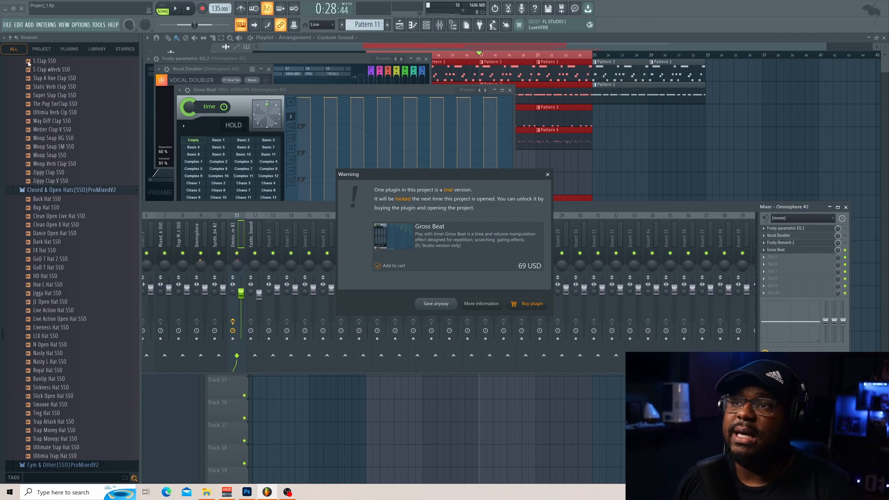
{"action": "key", "text": "Escape"}
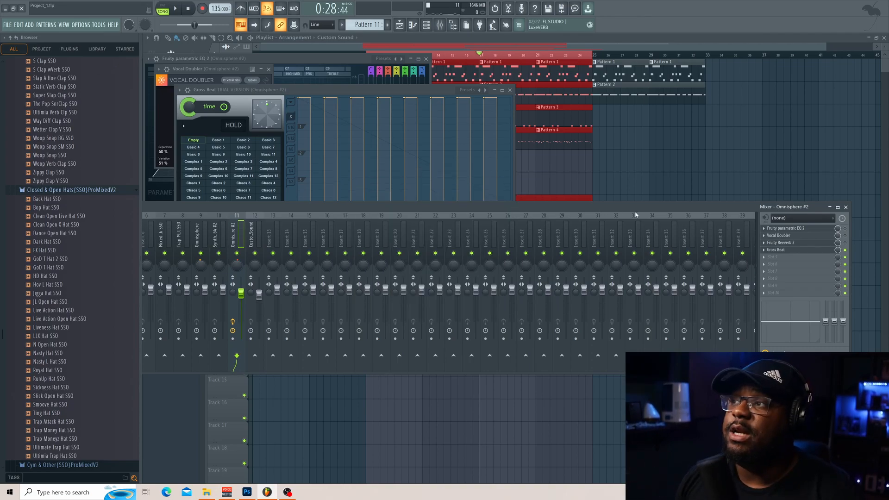
Load Edison into the fifth effect slot of Omnisphere #2 and close all open plugin and mixer windows.
{"action": "left_click", "coordinate": [766, 258]}
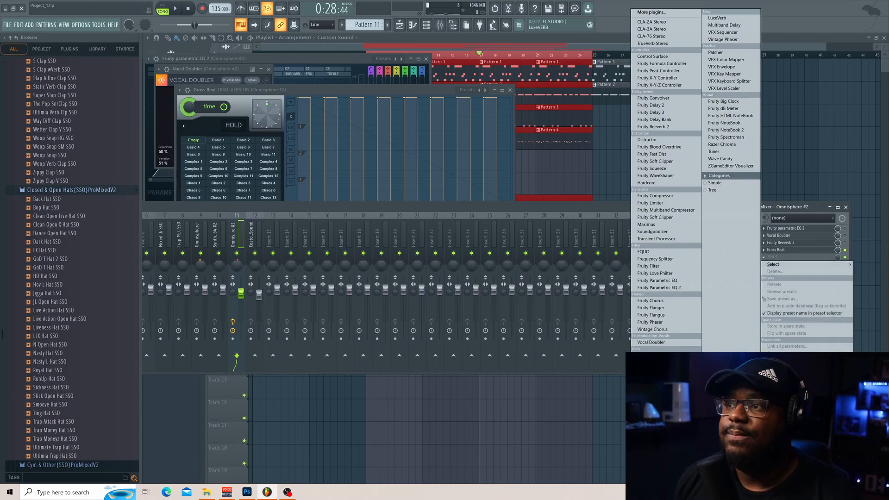
{"action": "left_click", "coordinate": [646, 397]}
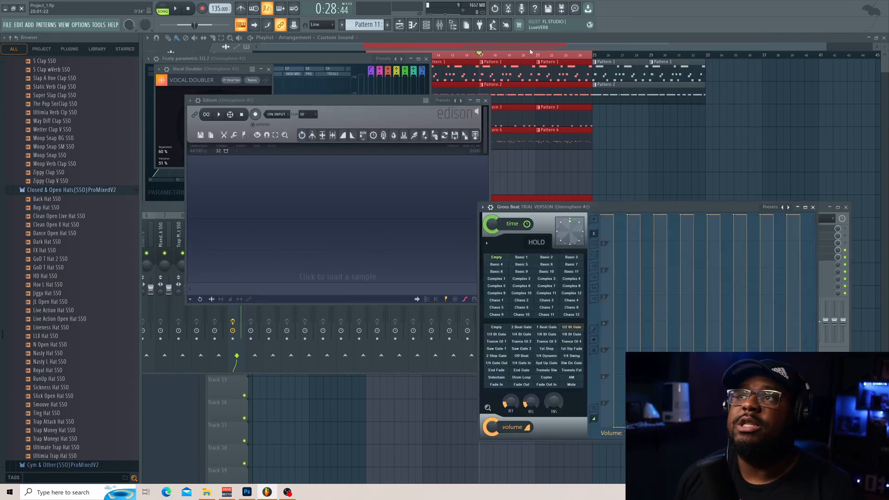
{"action": "key", "text": "F12"}
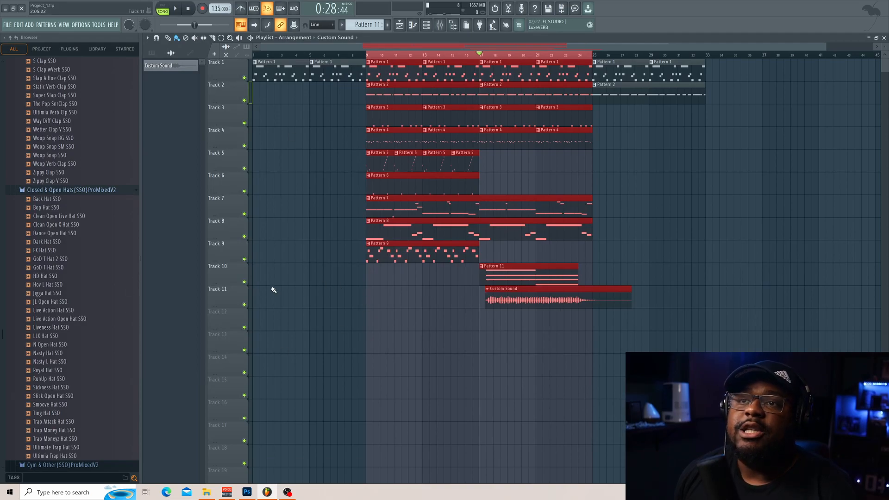
Solo Track 10 and re-enable the parametric EQ, Vocal Doubler and reverb on the Omnisphere #2 mixer track.
{"action": "right_click", "coordinate": [245, 282]}
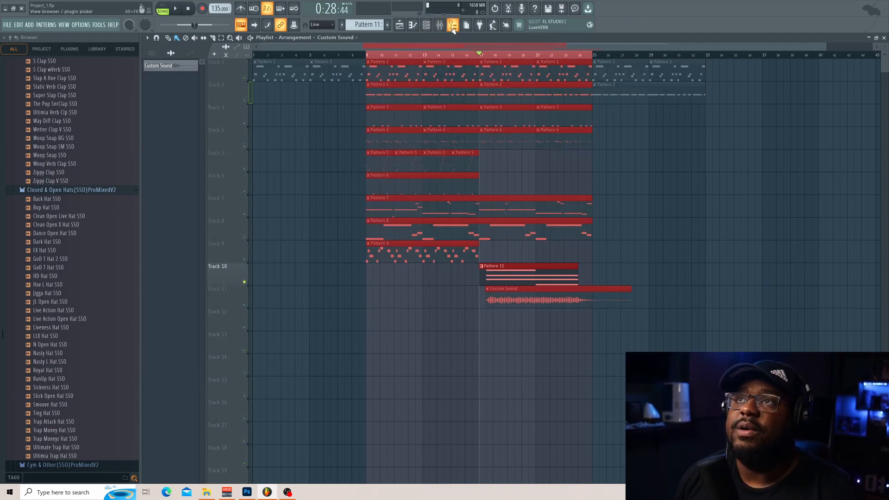
{"action": "left_click", "coordinate": [439, 25]}
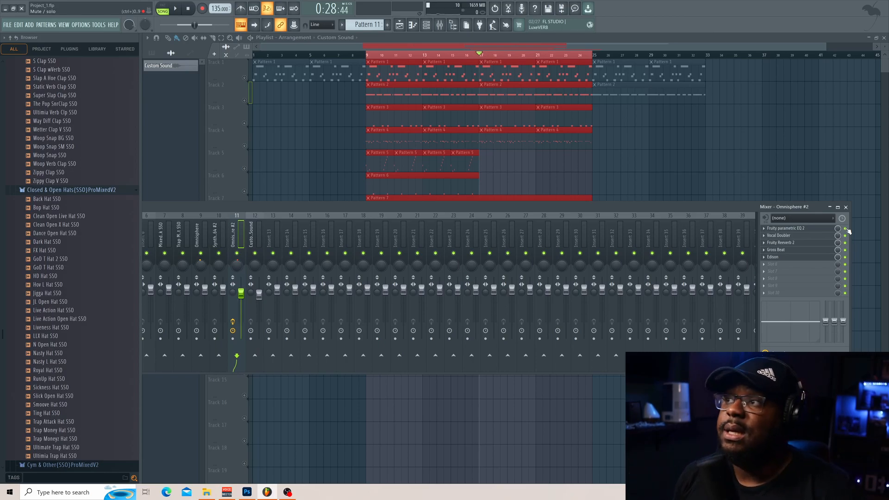
Open Edison on Omnisphere #2 and move its window off the playlist patterns.
{"action": "left_click", "coordinate": [780, 257]}
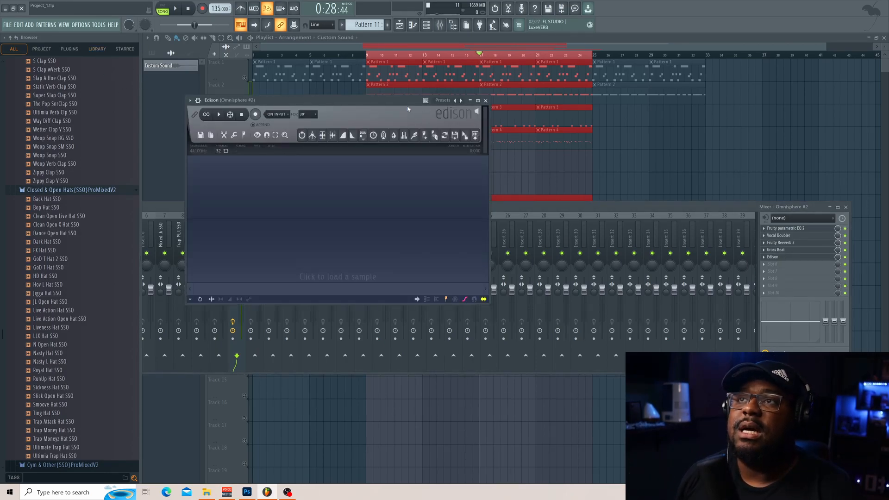
{"action": "left_click_drag", "start_coordinate": [407, 108], "coordinate": [673, 162]}
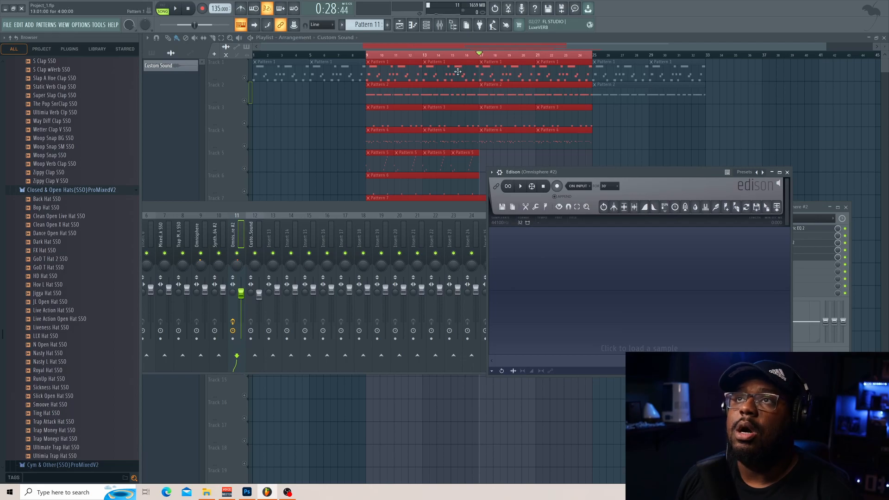
Set the playlist time selection to run from bar 17 through bar 24, covering Pattern 11.
{"action": "scroll", "coordinate": [740, 139], "scroll_direction": "down", "scroll_amount": 5}
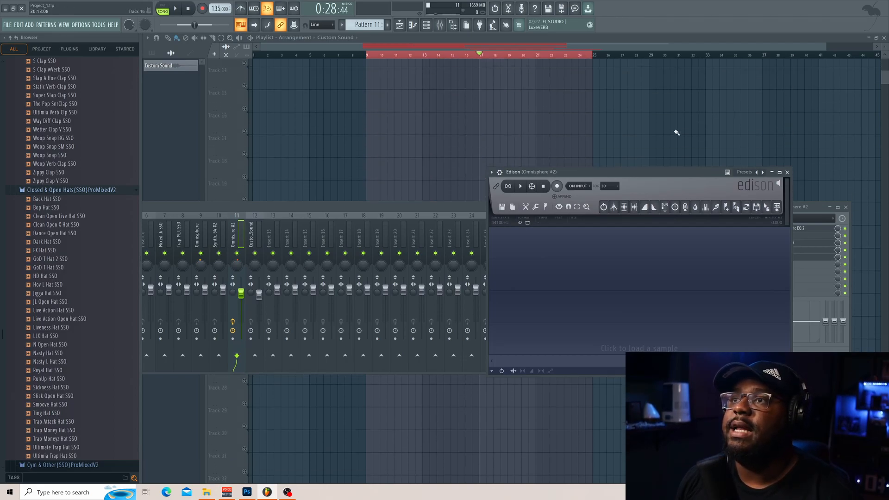
{"action": "scroll", "coordinate": [533, 139], "scroll_direction": "up", "scroll_amount": 5}
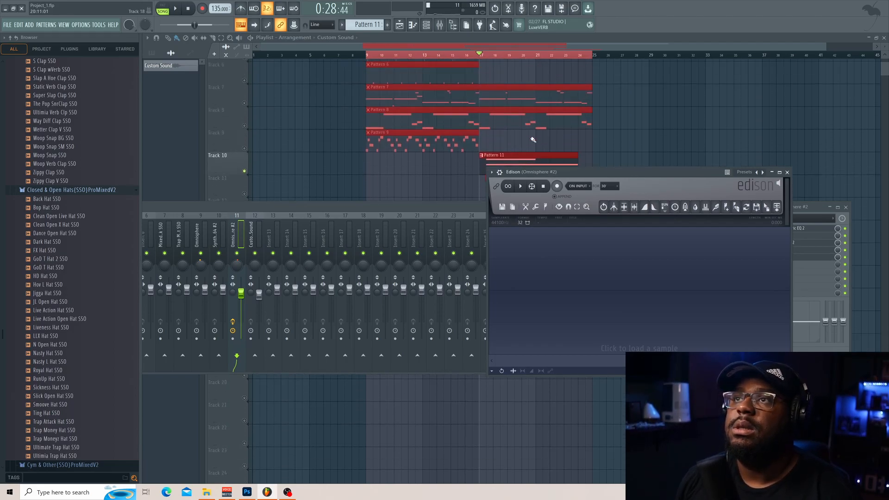
{"action": "left_click", "coordinate": [378, 62]}
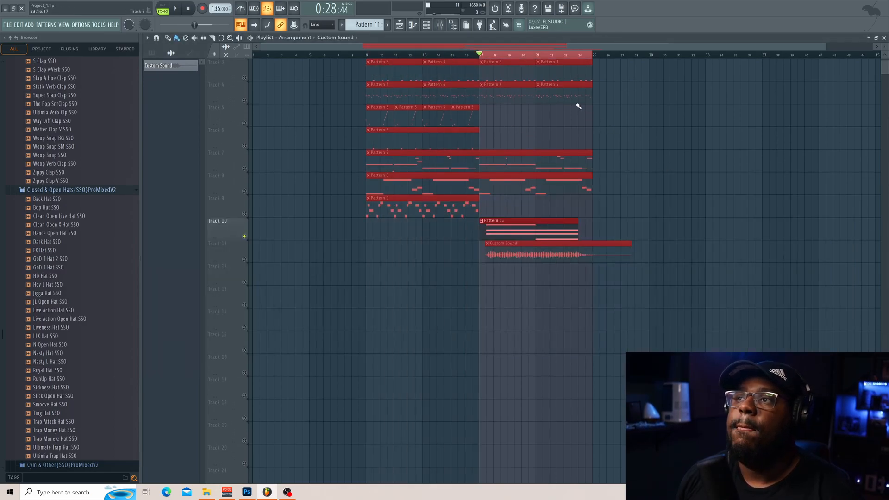
{"action": "scroll", "coordinate": [643, 208], "scroll_direction": "down", "scroll_amount": 3}
{"action": "scroll", "coordinate": [611, 180], "scroll_direction": "up", "scroll_amount": 4}
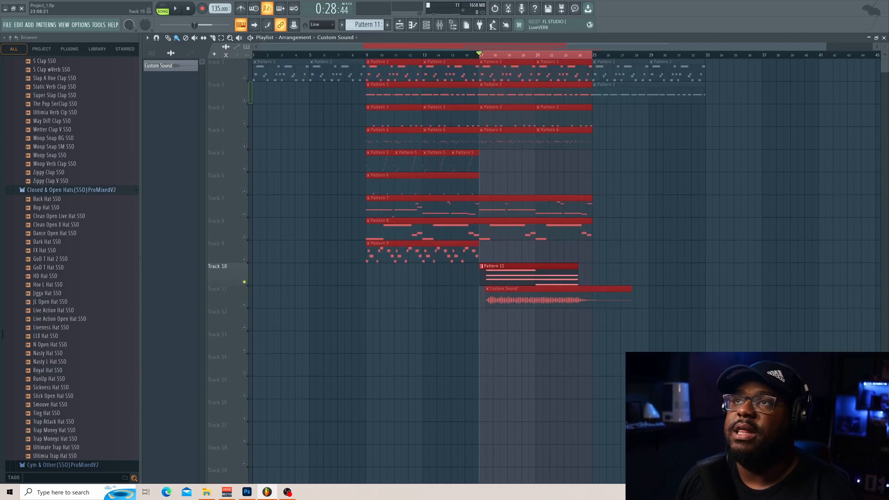
Reopen Edison from the Omnisphere #2 mixer track and arm it to record on input.
{"action": "mouse_move", "coordinate": [268, 494]}
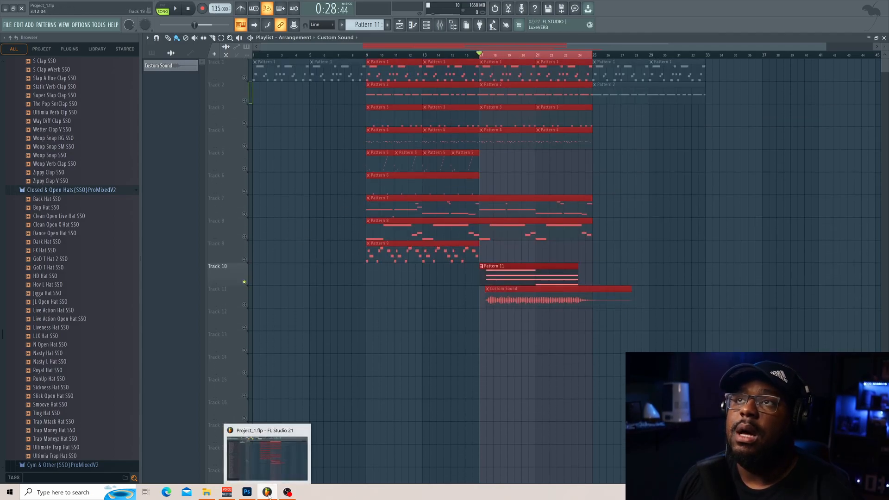
{"action": "left_click", "coordinate": [412, 25]}
{"action": "left_click", "coordinate": [413, 26]}
{"action": "left_click", "coordinate": [439, 25]}
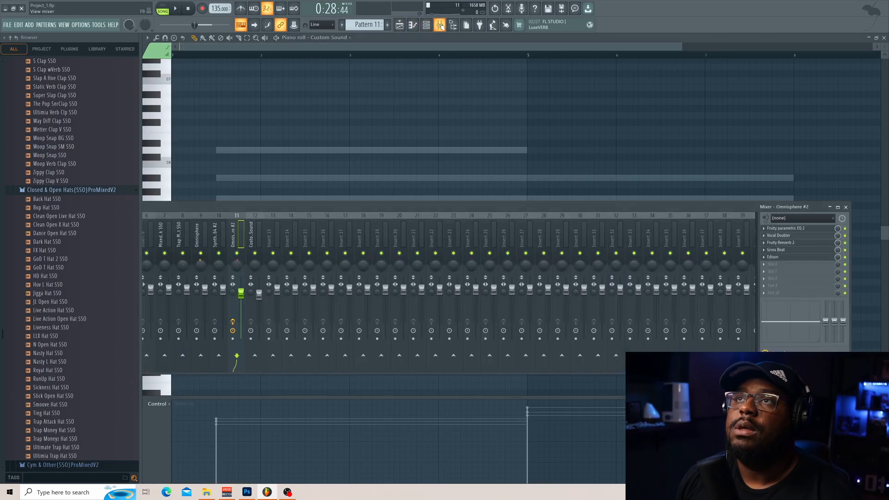
{"action": "left_click", "coordinate": [784, 259]}
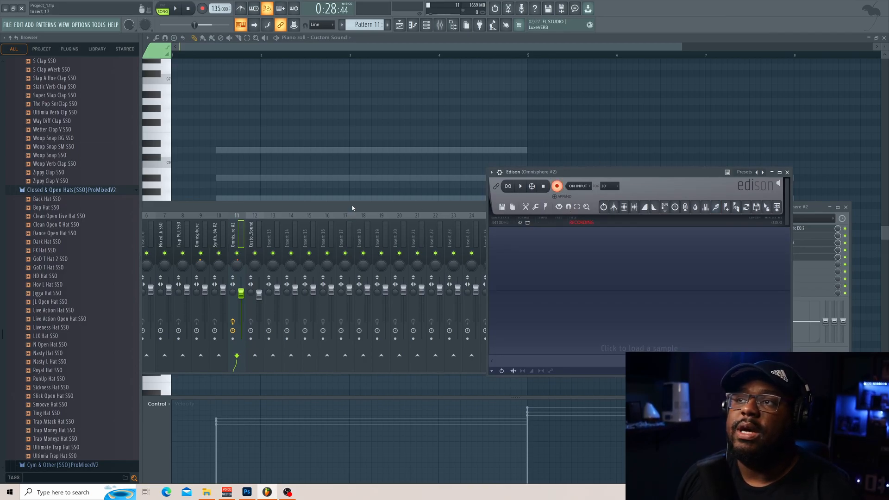
Put away the mixer and piano roll and return to the playlist.
{"action": "left_click_drag", "start_coordinate": [352, 207], "coordinate": [352, 370]}
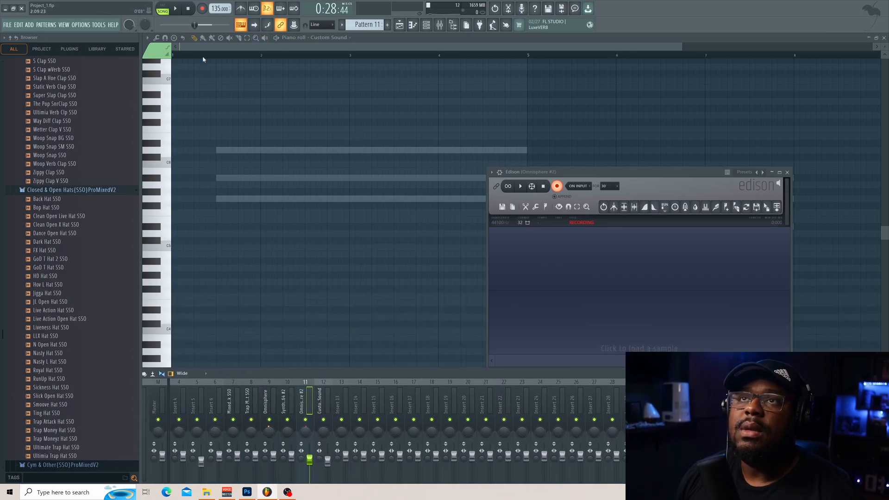
{"action": "left_click", "coordinate": [441, 27]}
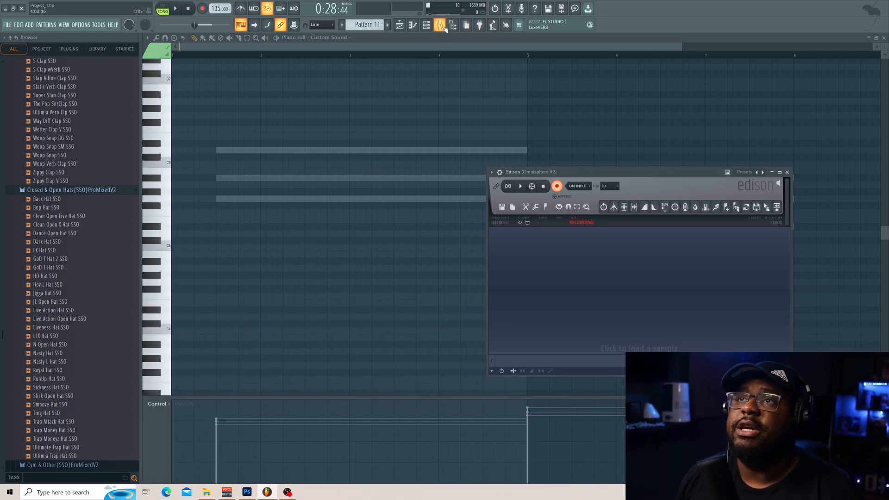
{"action": "left_click", "coordinate": [412, 25]}
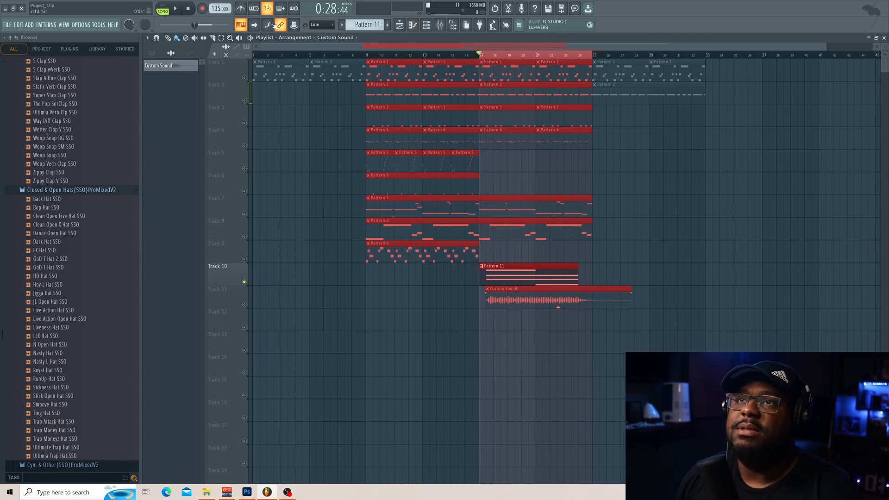
Play the selected bars so Edison on Omnisphere #2 records the part, bring up Edison while it captures, and stop playback.
{"action": "left_click", "coordinate": [175, 9]}
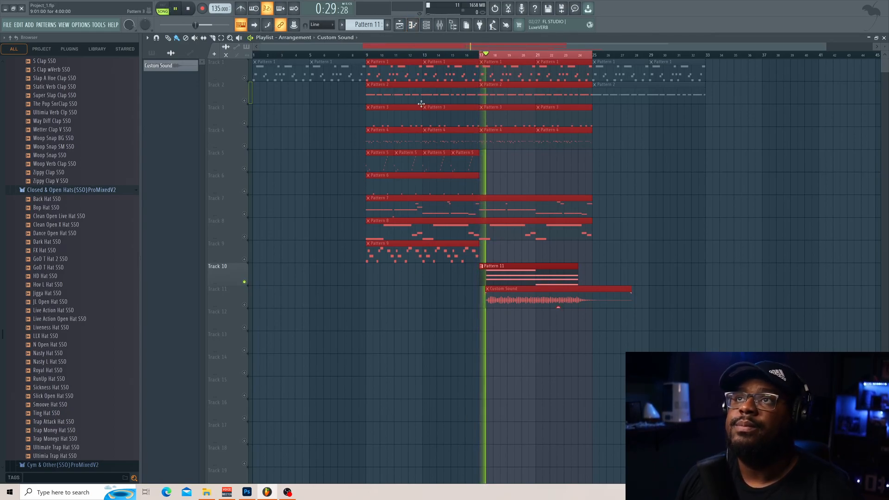
{"action": "left_click", "coordinate": [438, 27]}
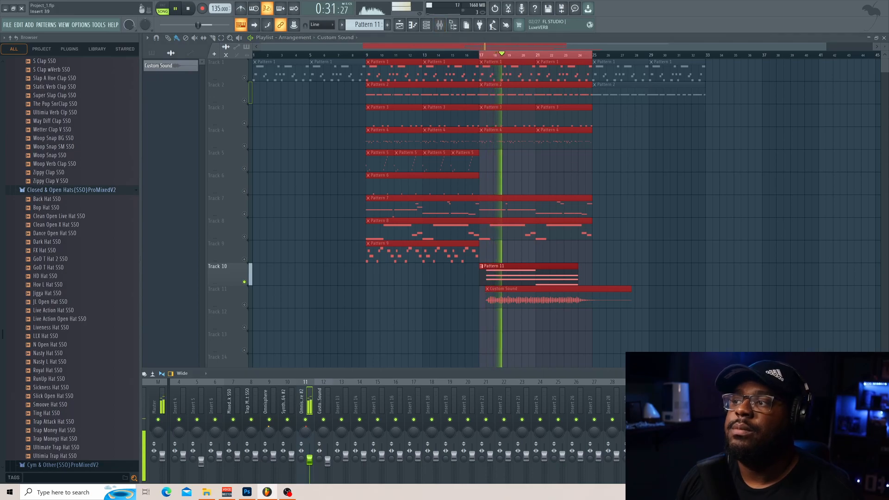
{"action": "left_click_drag", "start_coordinate": [698, 377], "coordinate": [629, 187]}
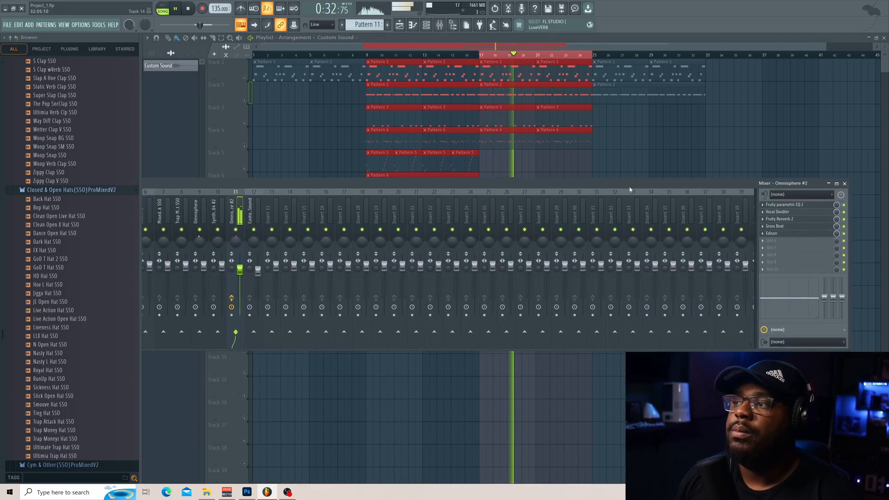
{"action": "left_click", "coordinate": [784, 235]}
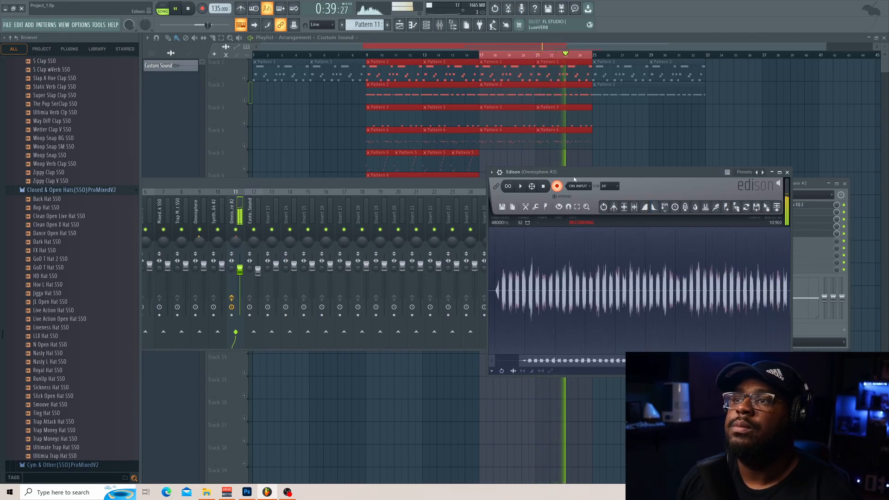
{"action": "left_click", "coordinate": [188, 9]}
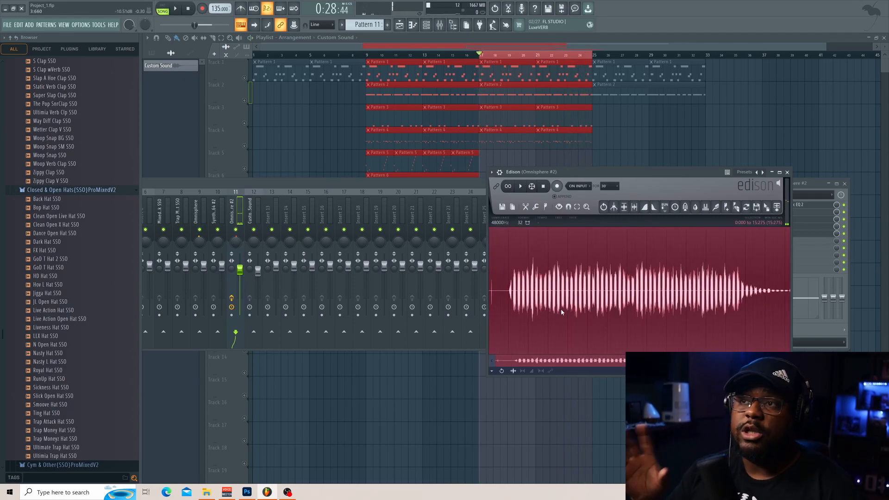
Play back the recorded take in Edison and look over its file commands.
{"action": "left_click", "coordinate": [521, 187]}
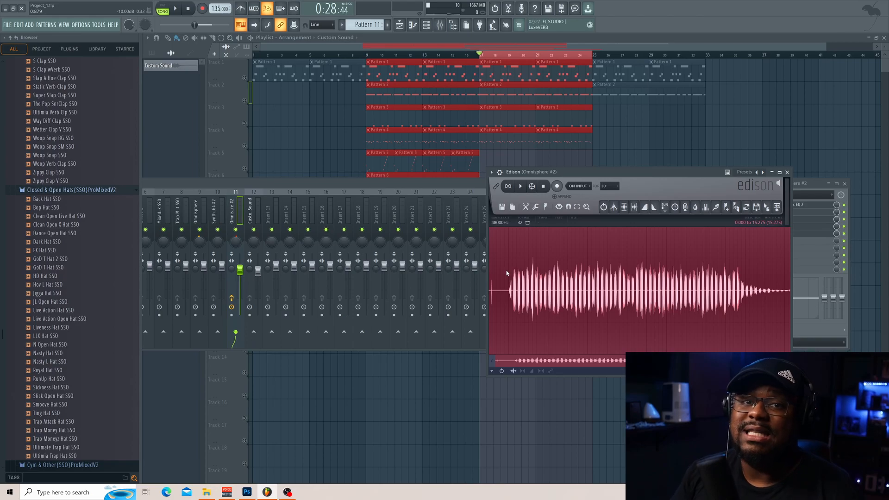
{"action": "left_click", "coordinate": [507, 218]}
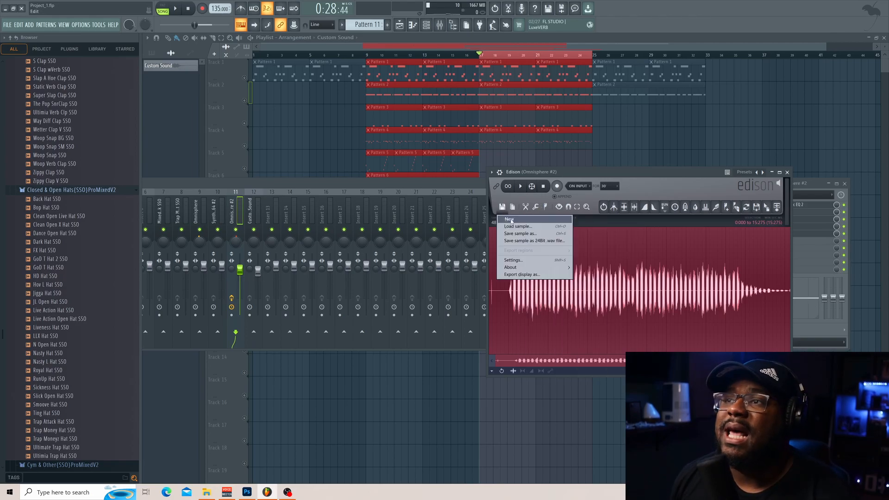
{"action": "left_click", "coordinate": [496, 295]}
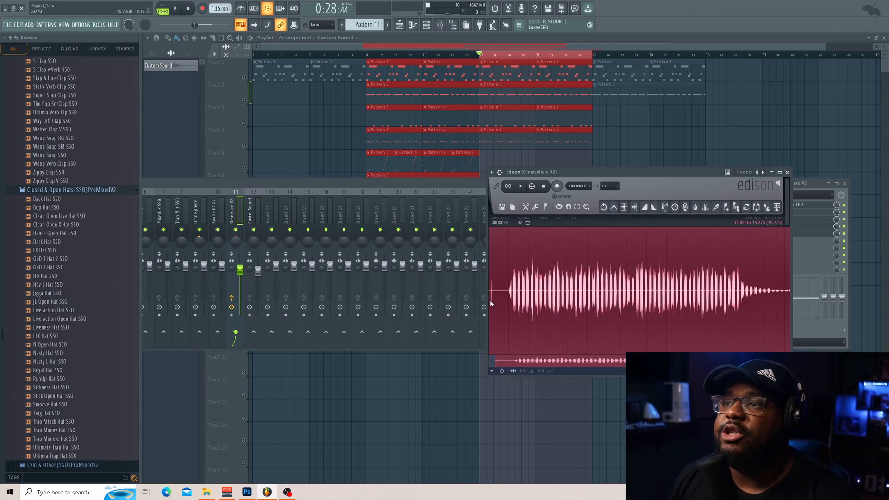
Widen the Edison window and trim the recording to the selection from 1:000 to 15:003, dropping the silence at the start.
{"action": "left_click_drag", "start_coordinate": [488, 304], "coordinate": [392, 309]}
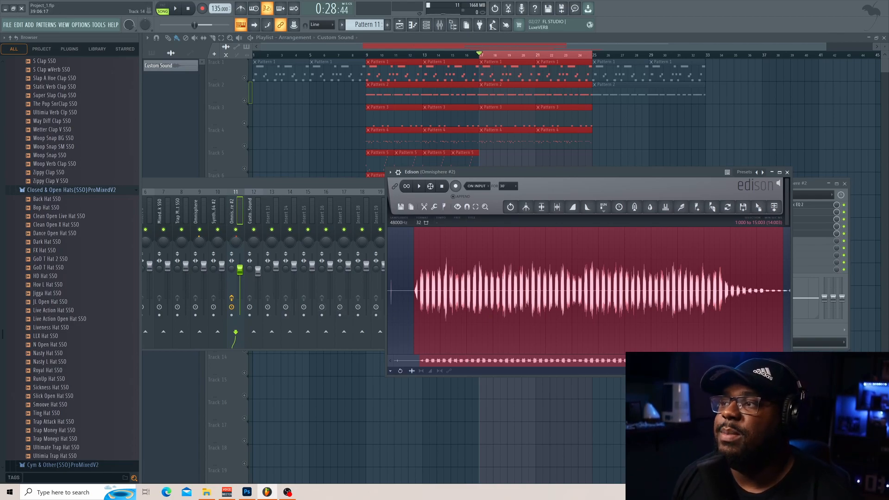
{"action": "left_click_drag", "start_coordinate": [699, 361], "coordinate": [782, 370]}
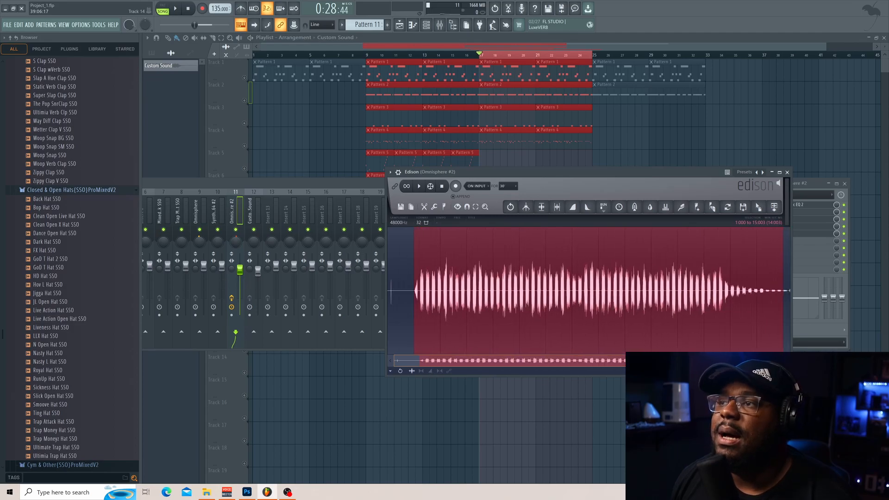
{"action": "right_click", "coordinate": [439, 274]}
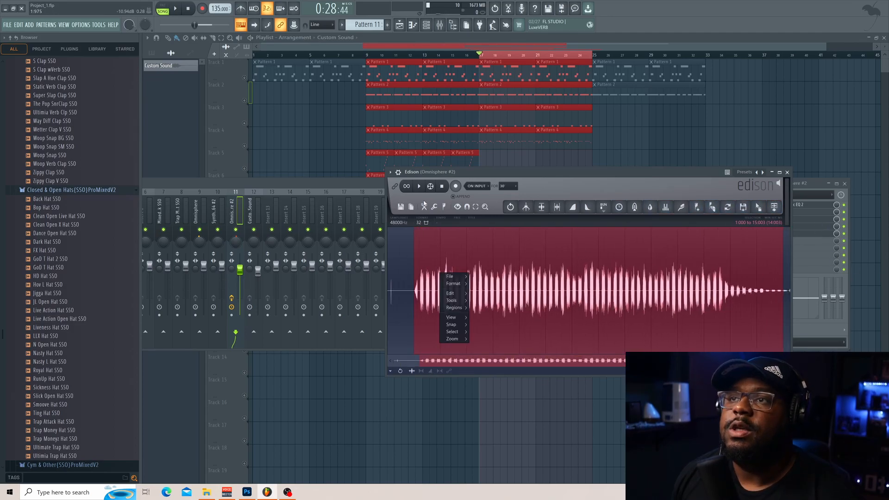
{"action": "left_click", "coordinate": [423, 208]}
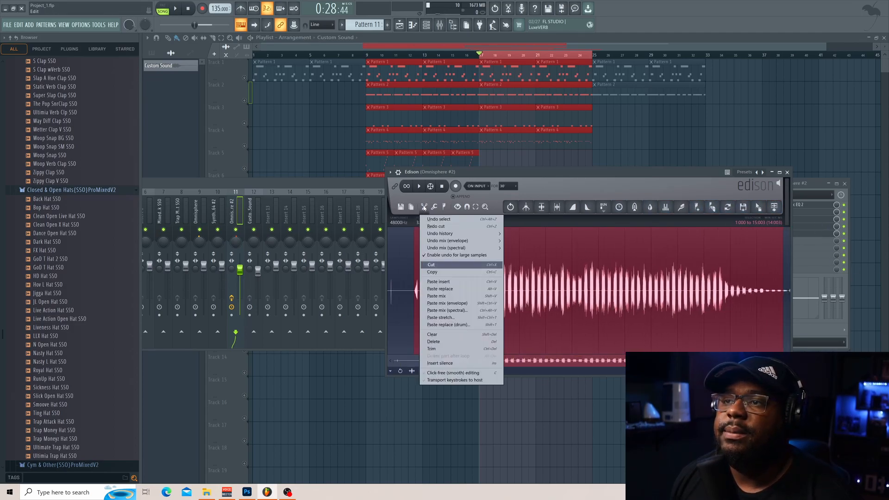
{"action": "left_click", "coordinate": [455, 349]}
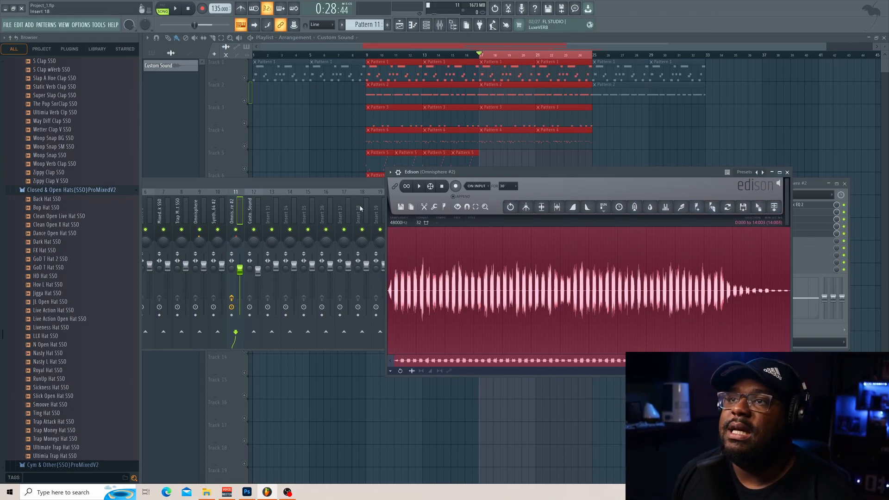
Save the trimmed sample to the Desktop as a wave file named Custom Gross Sound.
{"action": "left_click", "coordinate": [401, 208]}
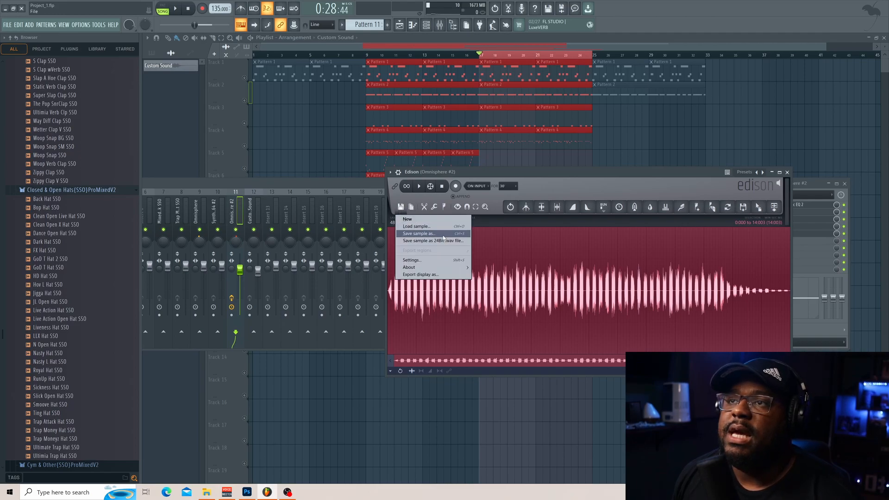
{"action": "left_click", "coordinate": [415, 233]}
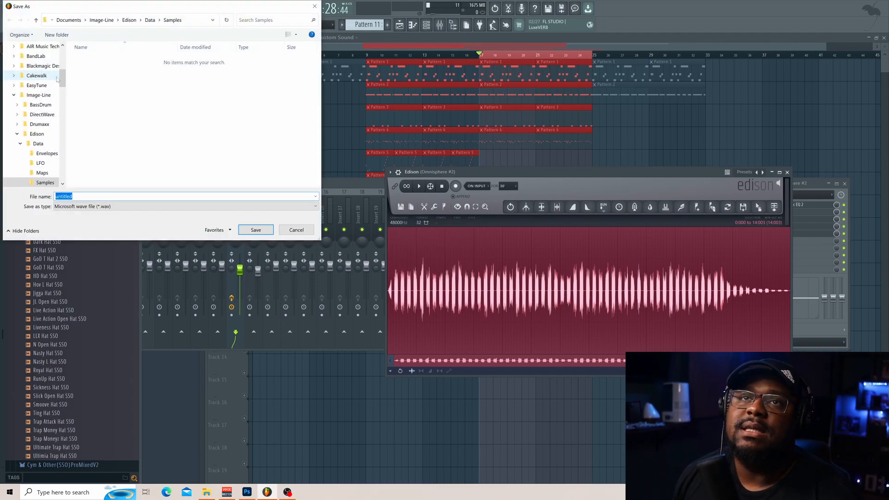
{"action": "scroll", "coordinate": [42, 75], "scroll_direction": "up", "scroll_amount": 10}
{"action": "left_click", "coordinate": [32, 62]}
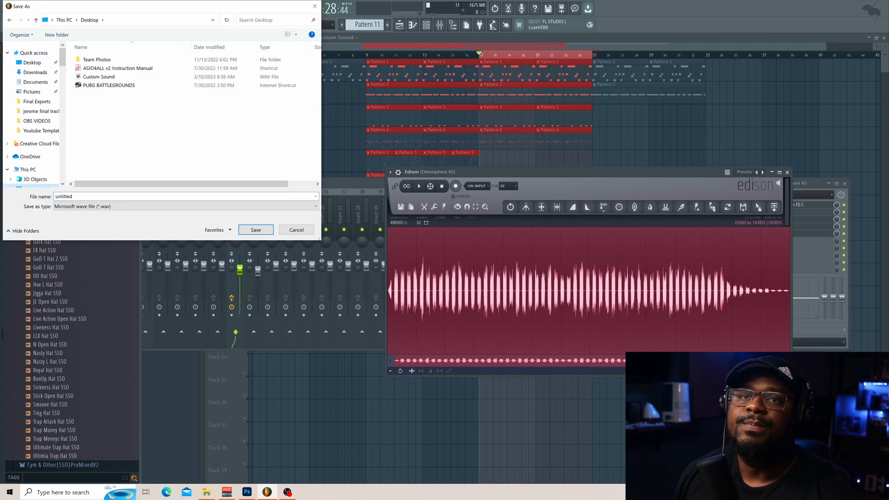
{"action": "left_click", "coordinate": [92, 197]}
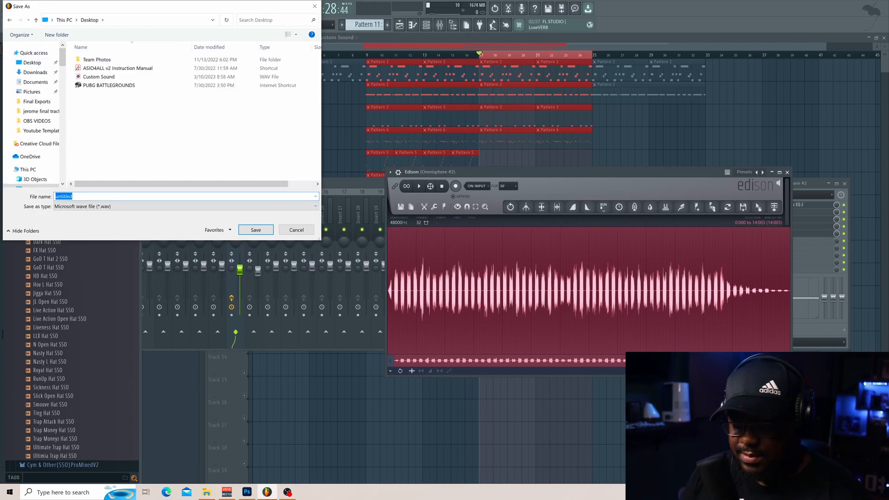
{"action": "type", "text": "Custom "}
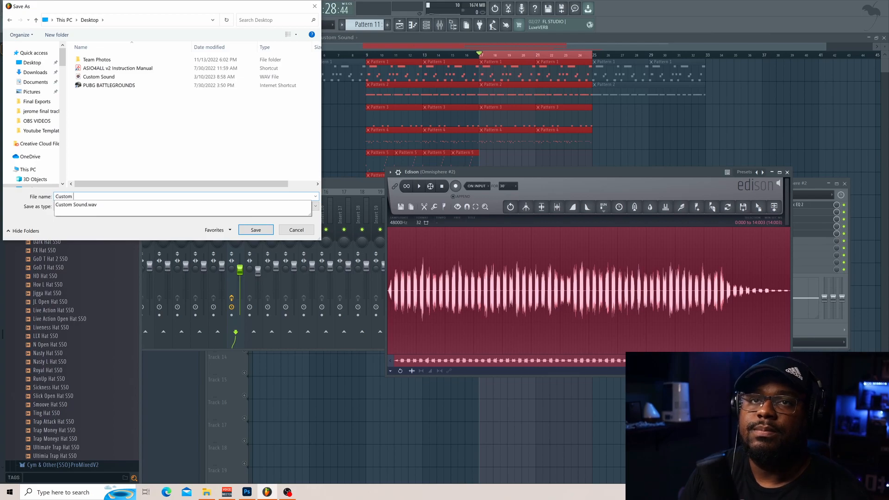
{"action": "type", "text": "GT"}
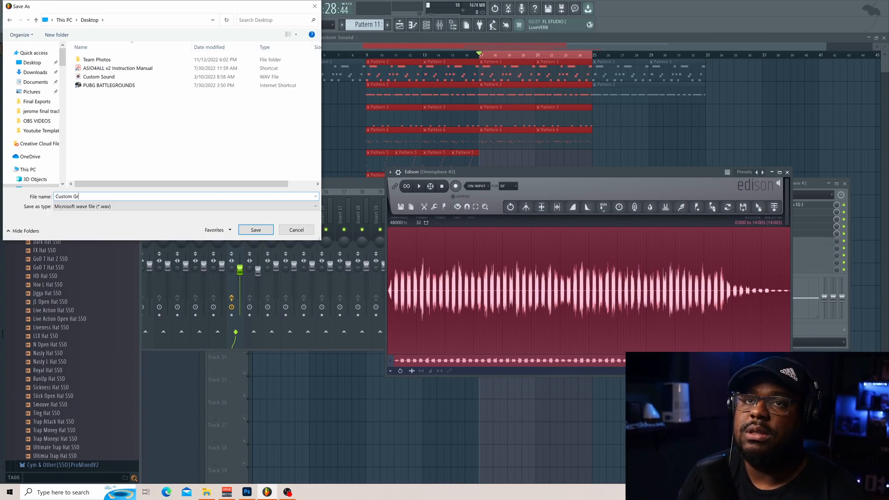
{"action": "type", "text": "oss Sound"}
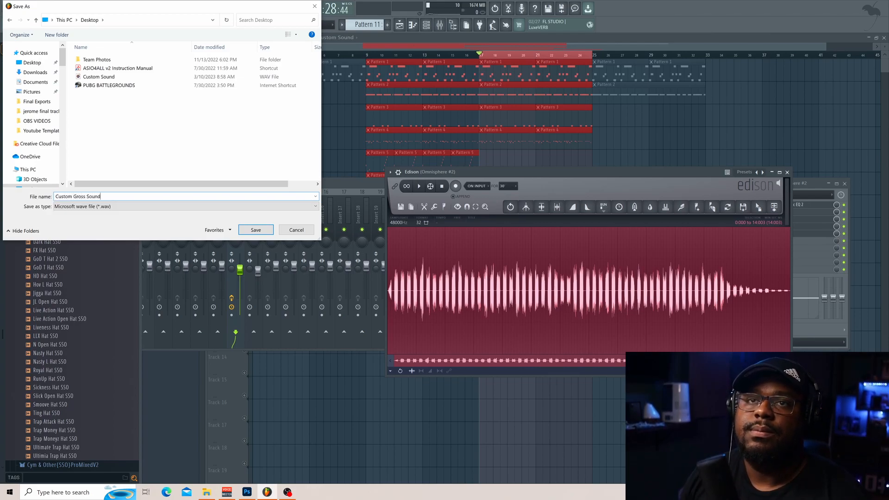
{"action": "left_click", "coordinate": [255, 230]}
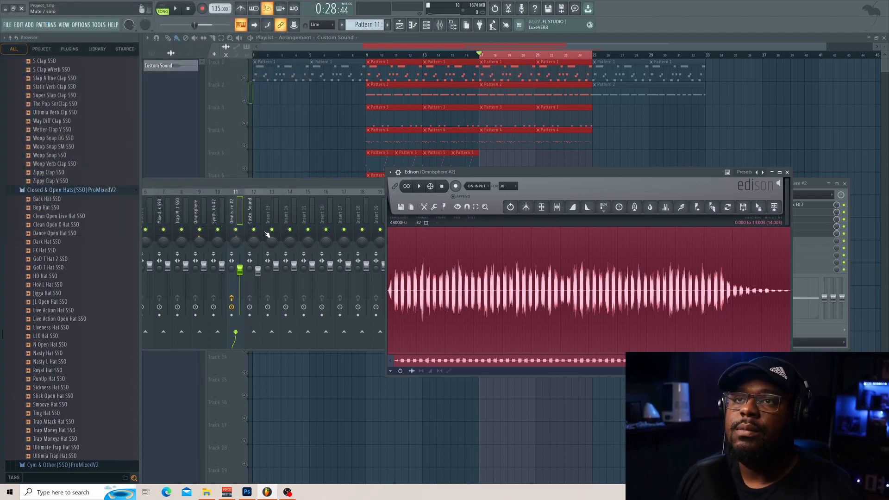
Close Edison and the mixer, and delete the Custom Sound clip from Track 11.
{"action": "left_click", "coordinate": [788, 172]}
{"action": "left_click", "coordinate": [844, 183]}
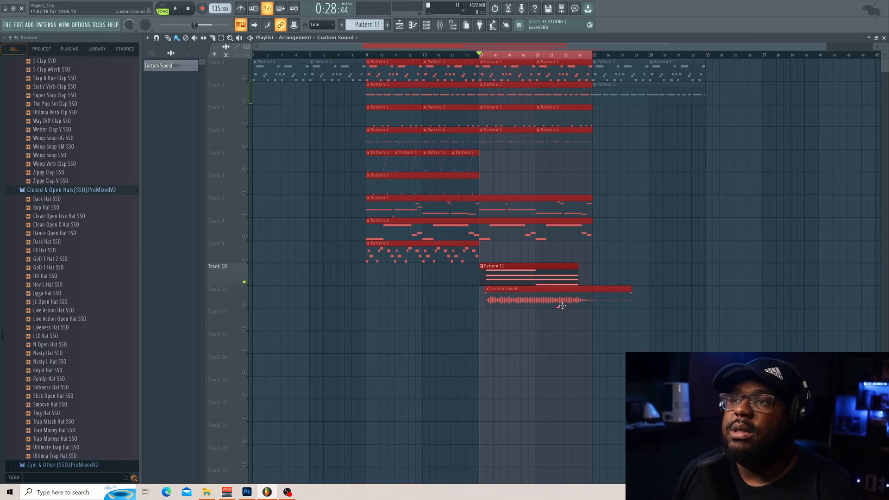
{"action": "right_click", "coordinate": [531, 297]}
Insert a new Audio Clip channel beside Custom Sound in the channel rack and load Custom Gross Sound from the Desktop into it.
{"action": "left_click", "coordinate": [425, 24]}
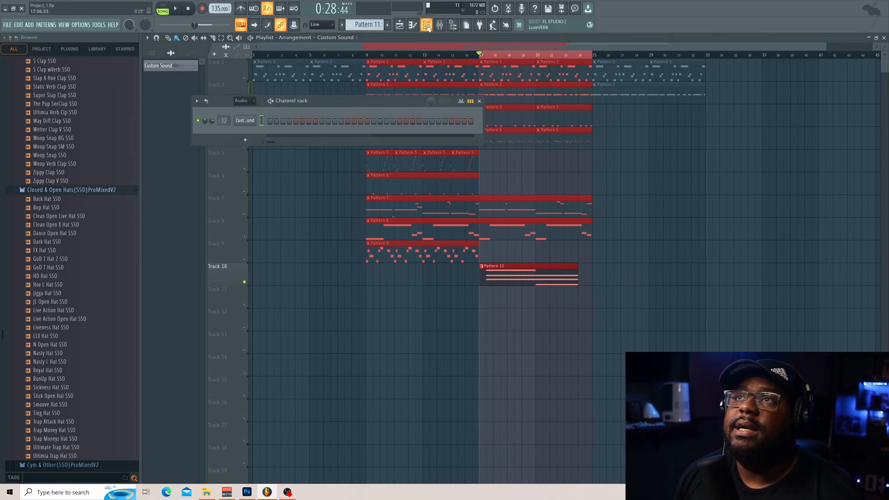
{"action": "left_click", "coordinate": [250, 101]}
{"action": "left_click", "coordinate": [243, 109]}
{"action": "right_click", "coordinate": [246, 241]}
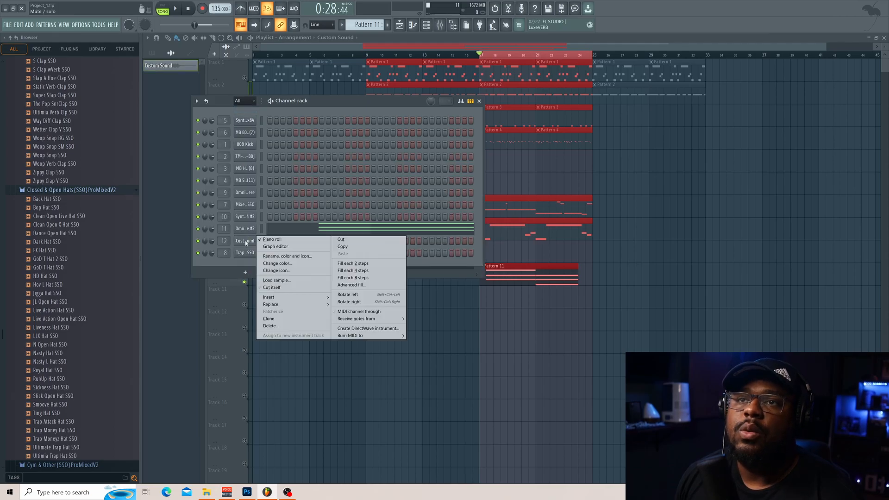
{"action": "mouse_move", "coordinate": [303, 296]}
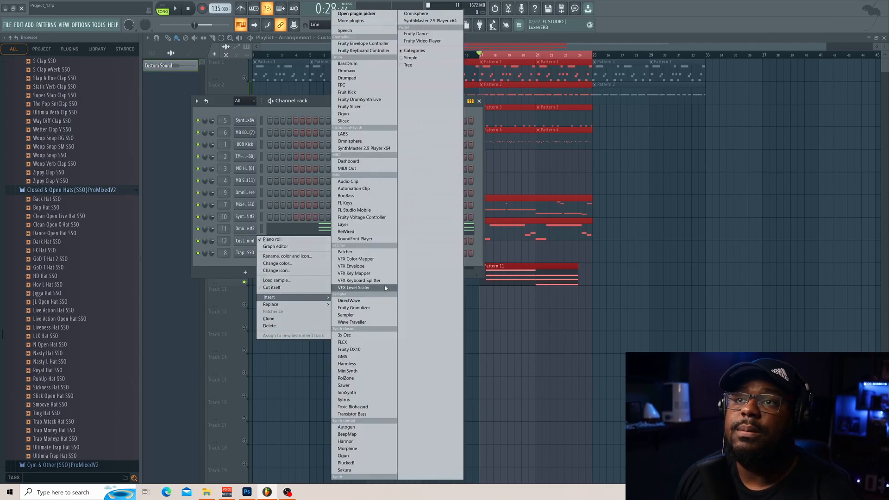
{"action": "left_click", "coordinate": [393, 183]}
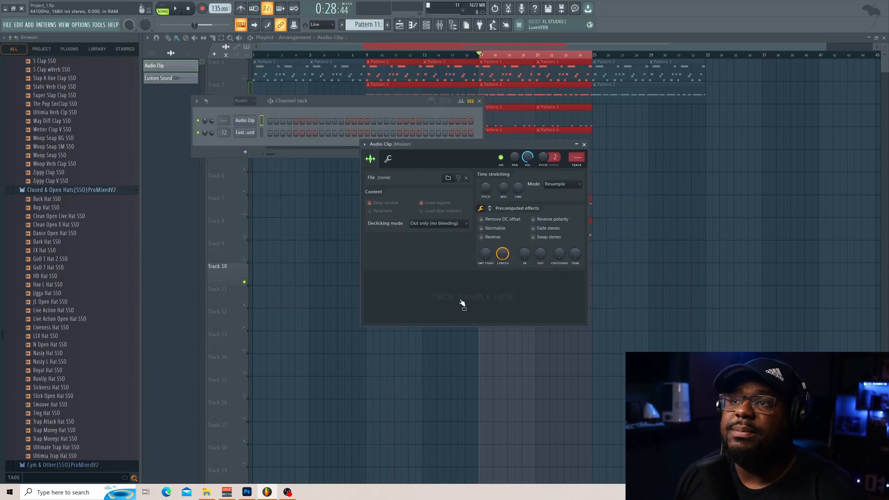
{"action": "left_click", "coordinate": [448, 178]}
{"action": "left_click", "coordinate": [123, 77]}
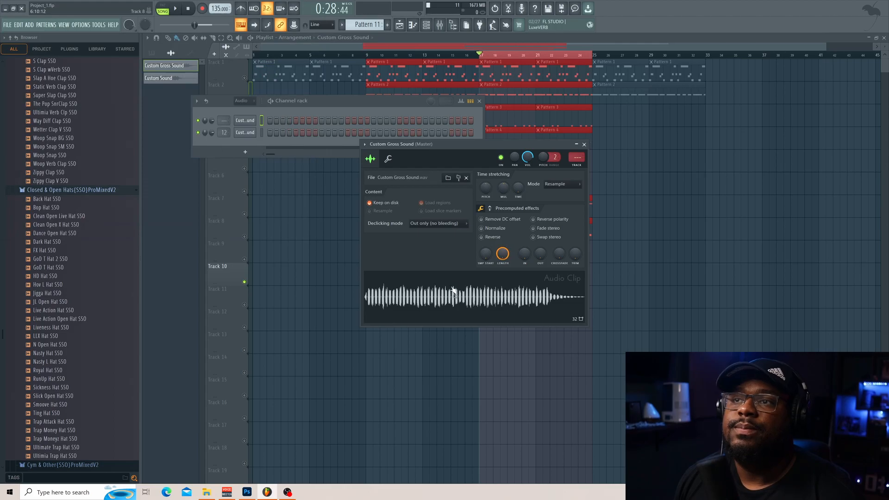
Move the channel rack and sample window aside and place the Custom Gross Sound clip on Track 11, aligned with Pattern 11's first notes.
{"action": "left_click_drag", "start_coordinate": [408, 103], "coordinate": [638, 382]}
{"action": "left_click_drag", "start_coordinate": [476, 144], "coordinate": [808, 148]}
{"action": "left_click_drag", "start_coordinate": [757, 302], "coordinate": [490, 308]}
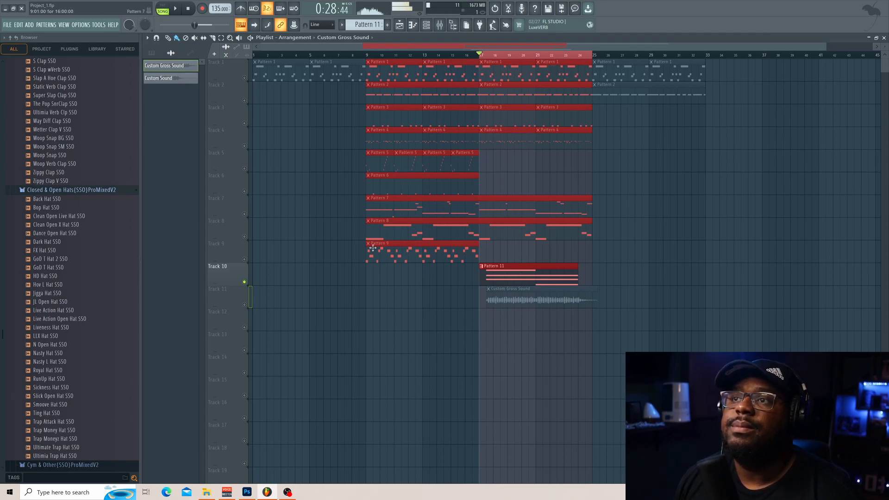
Take Track 10 out of solo so the other tracks sound, and mute Track 10.
{"action": "left_click_drag", "start_coordinate": [821, 46], "coordinate": [718, 46]}
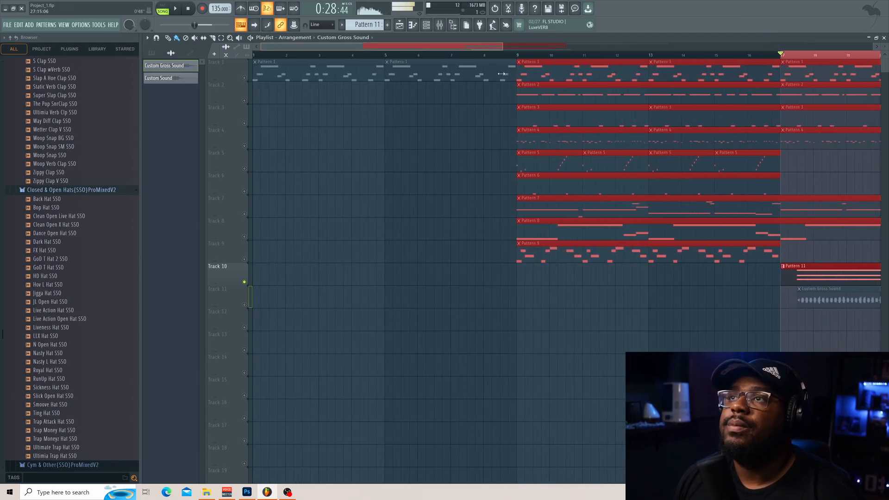
{"action": "left_click_drag", "start_coordinate": [597, 47], "coordinate": [679, 58]}
{"action": "scroll", "coordinate": [287, 271], "scroll_direction": "up", "scroll_amount": 4}
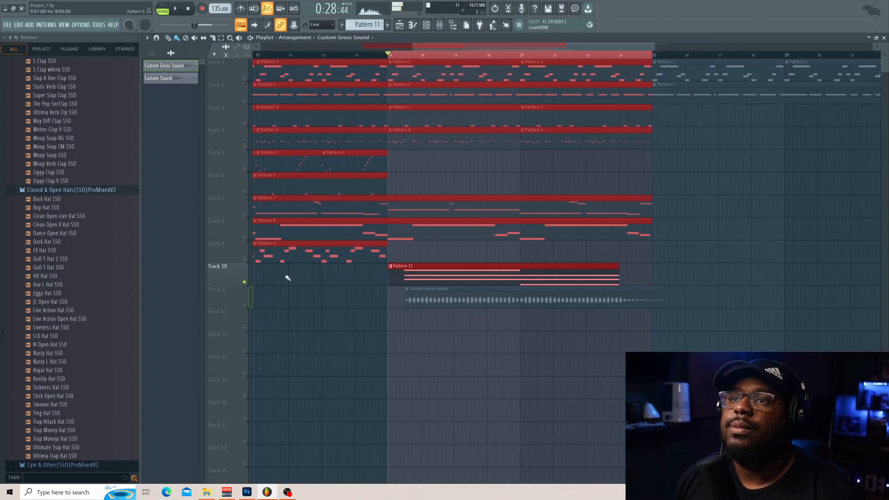
{"action": "right_click", "coordinate": [245, 282]}
{"action": "left_click", "coordinate": [244, 282]}
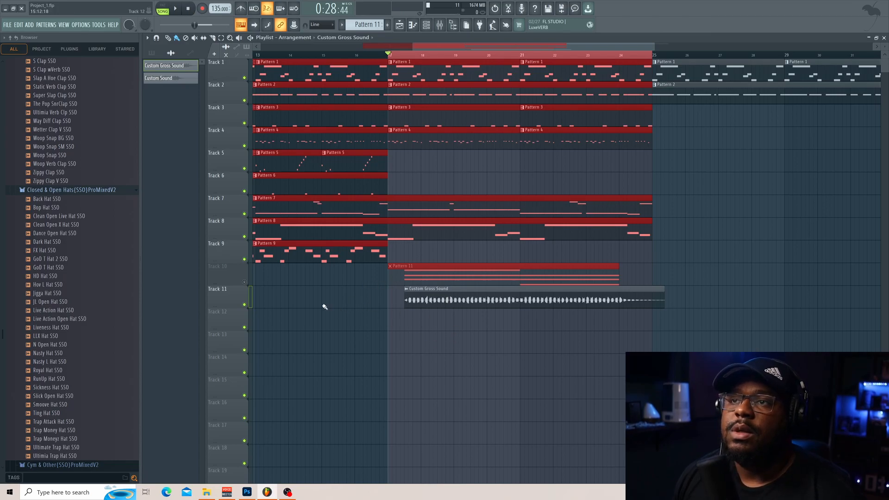
Play the arrangement from bar 17 to hear the Custom Gross Sound clip with the other tracks, and stop playback.
{"action": "key", "text": "space"}
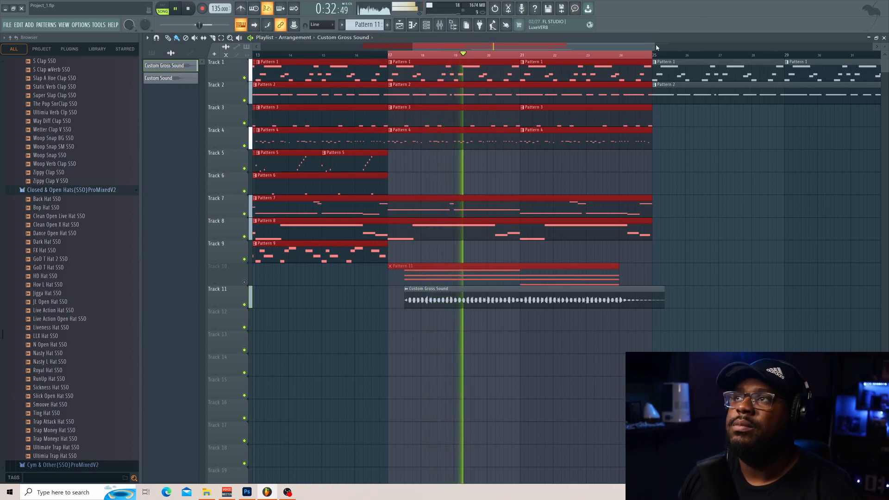
{"action": "left_click_drag", "start_coordinate": [648, 48], "coordinate": [547, 67]}
{"action": "key", "text": "space"}
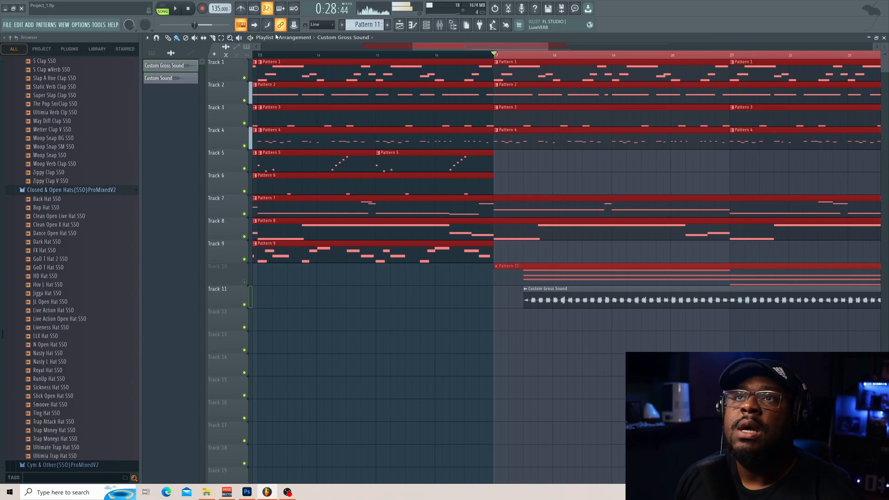
Set the snap to 1/4 step and nudge the Custom Gross Sound clip on Track 11 slightly earlier.
{"action": "left_click", "coordinate": [323, 24]}
{"action": "left_click", "coordinate": [323, 64]}
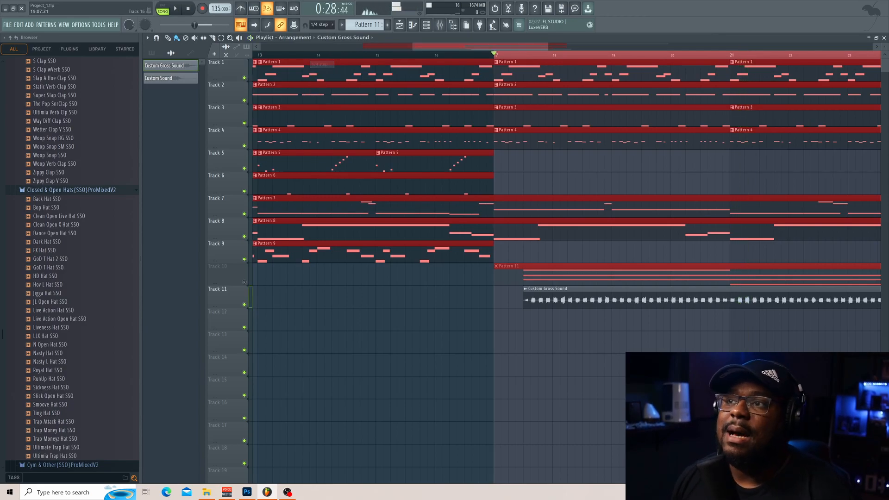
{"action": "left_click", "coordinate": [541, 292]}
{"action": "left_click_drag", "start_coordinate": [541, 291], "coordinate": [540, 293]}
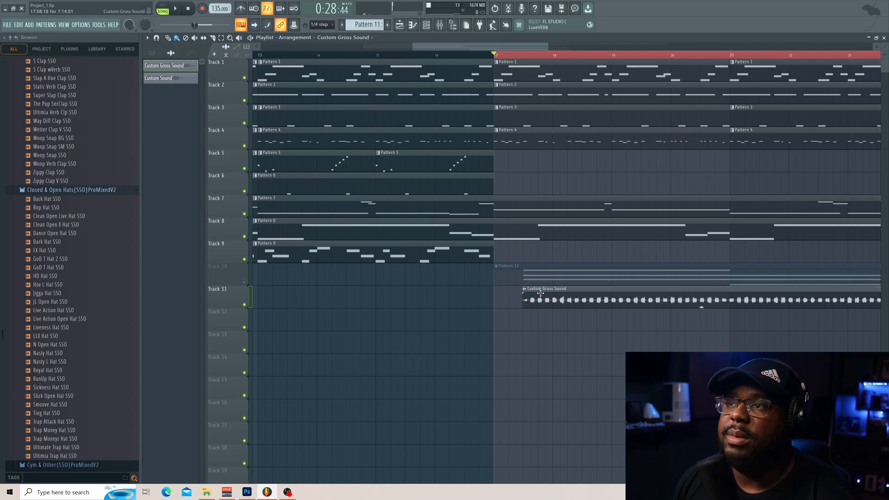
Play the selected section from bar 17 to check the timing of the nudged Custom Gross Sound clip, and stop playback.
{"action": "key", "text": "space"}
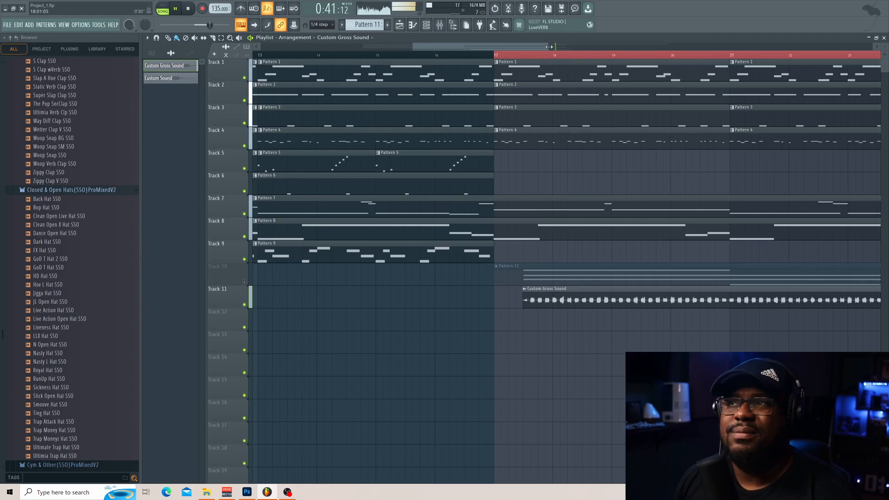
{"action": "left_click_drag", "start_coordinate": [549, 47], "coordinate": [886, 108]}
{"action": "key", "text": "space"}
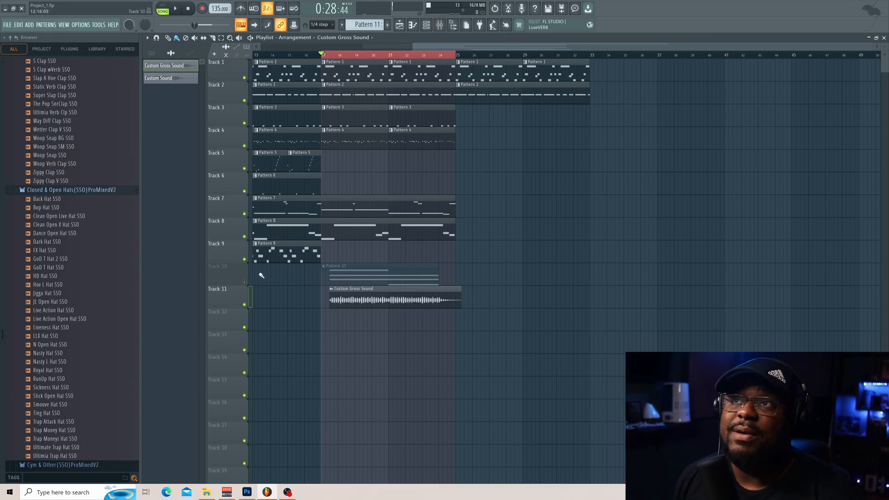
Open the mixer and delete the Gross Beat effect from the Omnisphere #2 insert, confirming the deletion.
{"action": "left_click", "coordinate": [439, 25]}
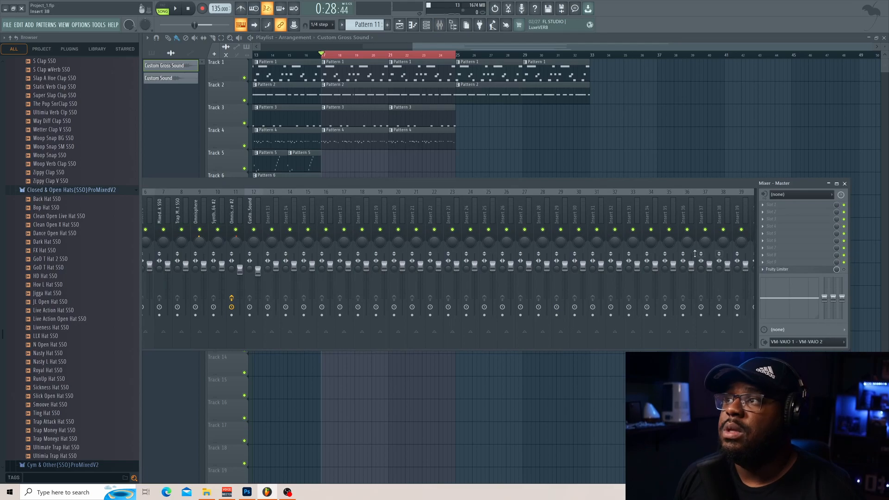
{"action": "left_click", "coordinate": [233, 212]}
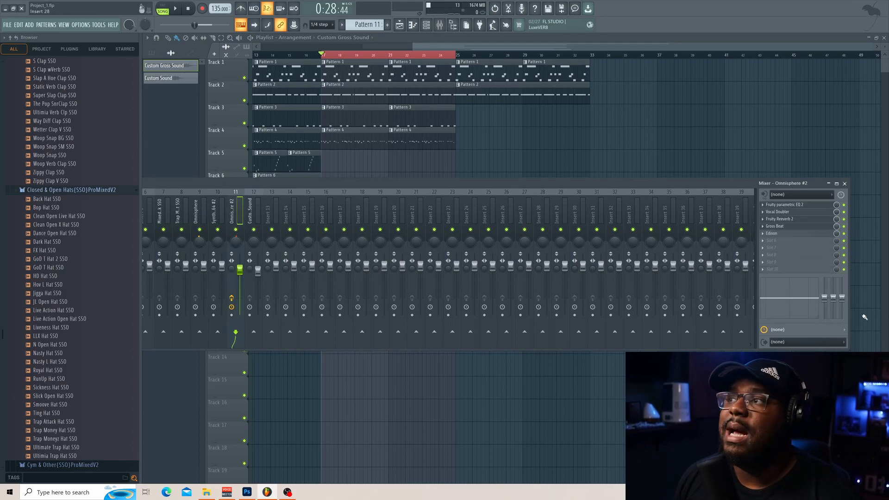
{"action": "left_click", "coordinate": [762, 226]}
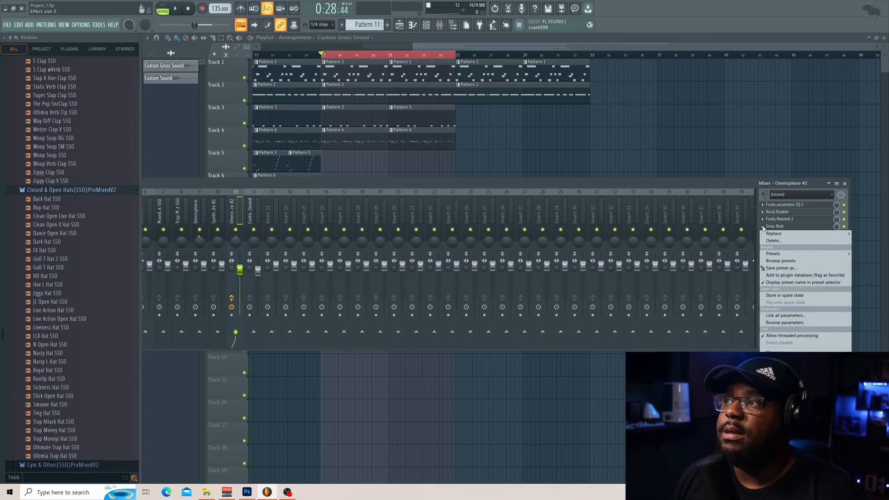
{"action": "left_click", "coordinate": [795, 241]}
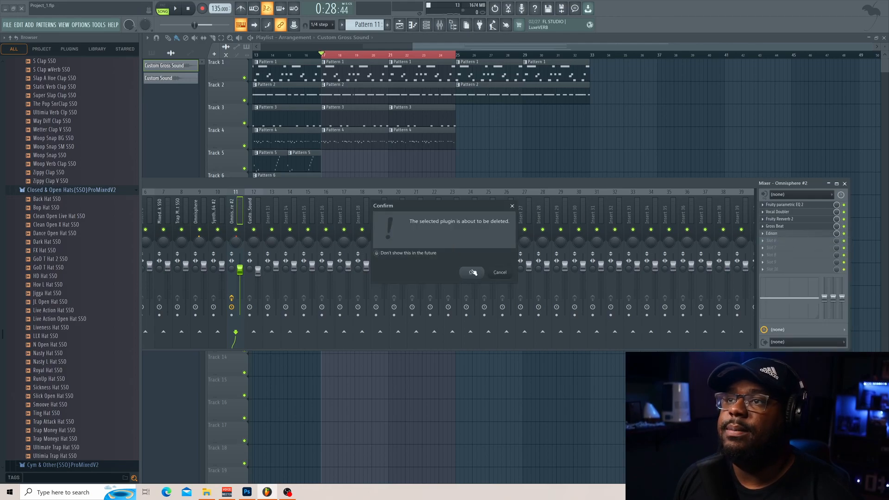
{"action": "left_click", "coordinate": [471, 272]}
Save the project under its current file name and close the mixer.
{"action": "left_click", "coordinate": [8, 27]}
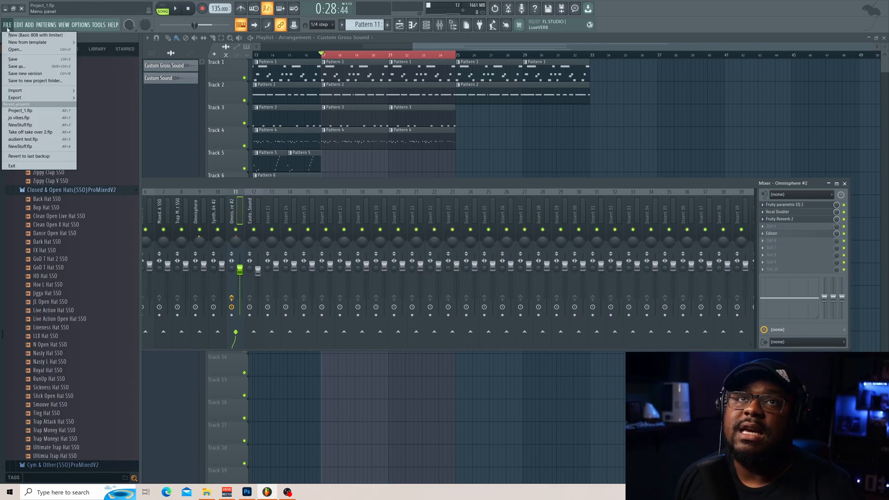
{"action": "left_click", "coordinate": [61, 60]}
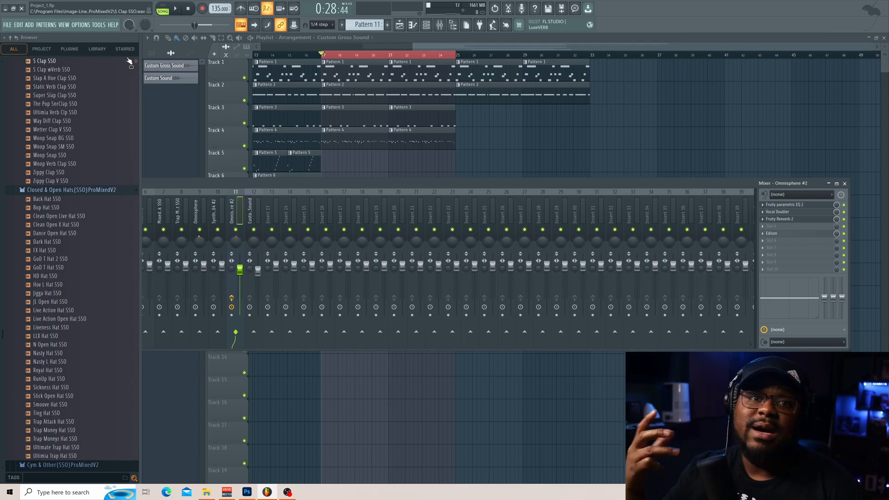
{"action": "left_click", "coordinate": [845, 183]}
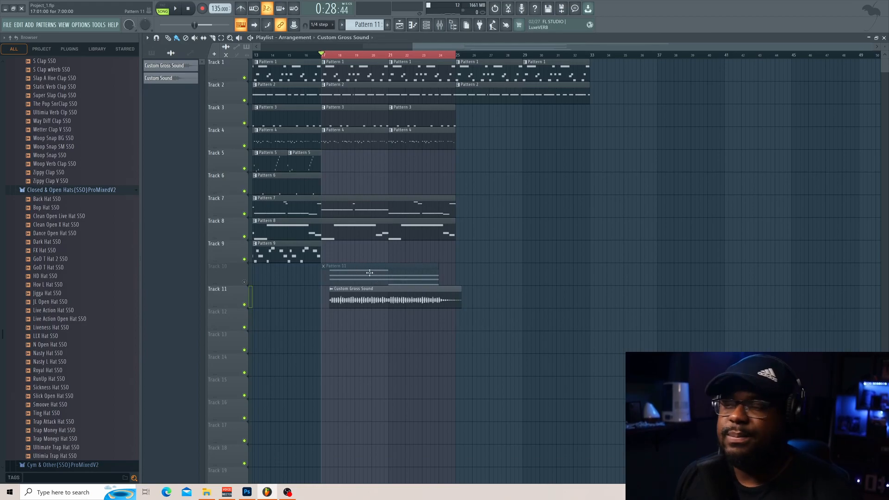